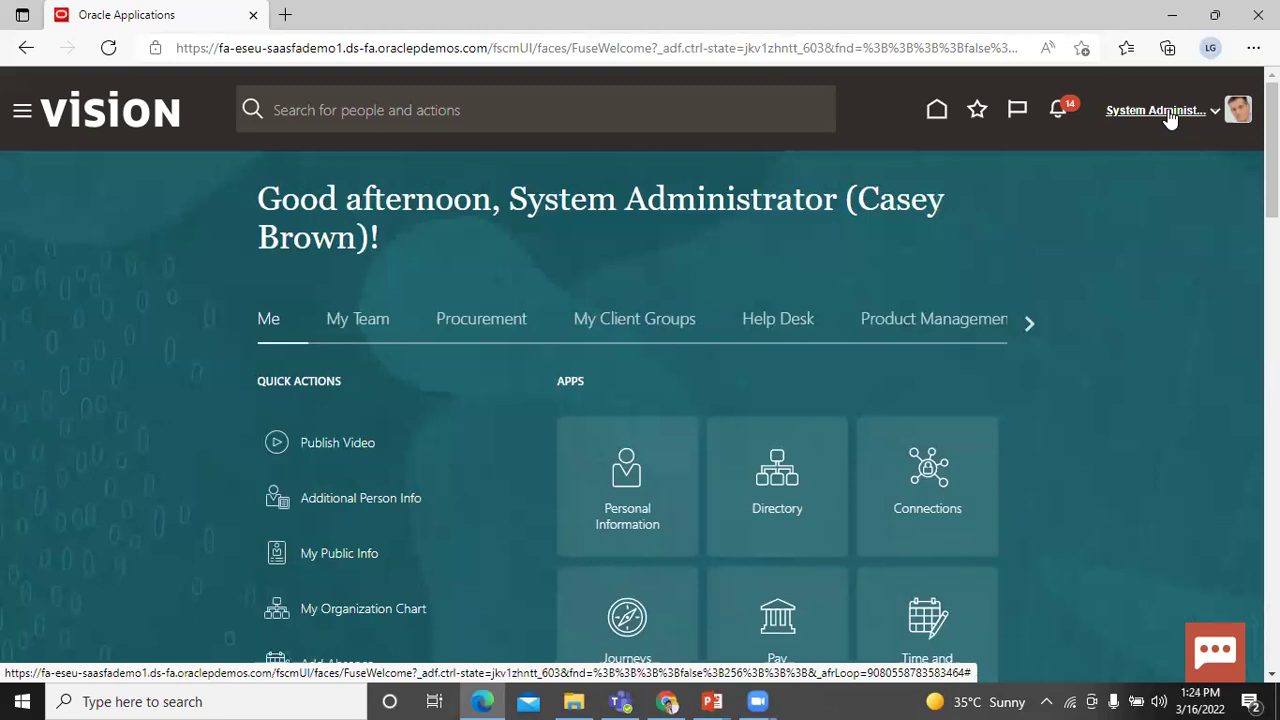
Step: Open the Setup and Maintenance work area from the signed-in account's settings and actions
click(1170, 118)
click(1170, 118)
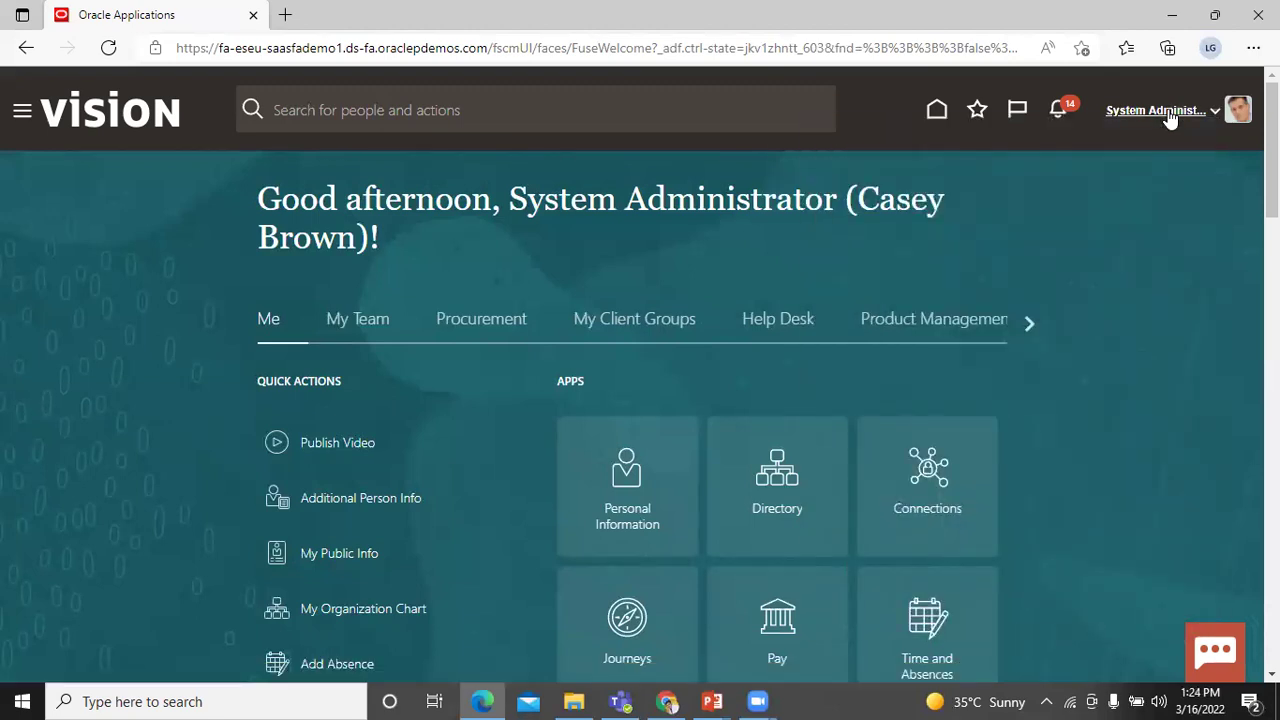
click(1170, 118)
click(1170, 118)
click(1170, 118)
click(1170, 118)
click(1147, 118)
click(1147, 118)
click(1145, 116)
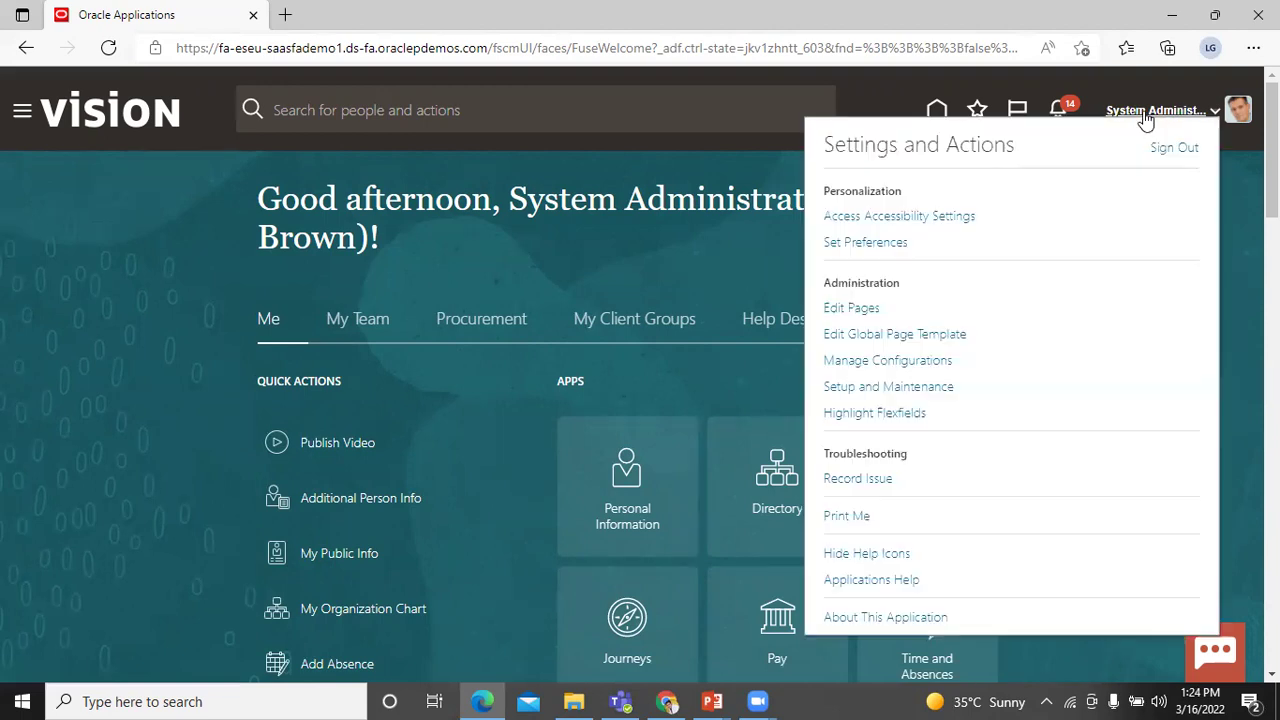
click(941, 388)
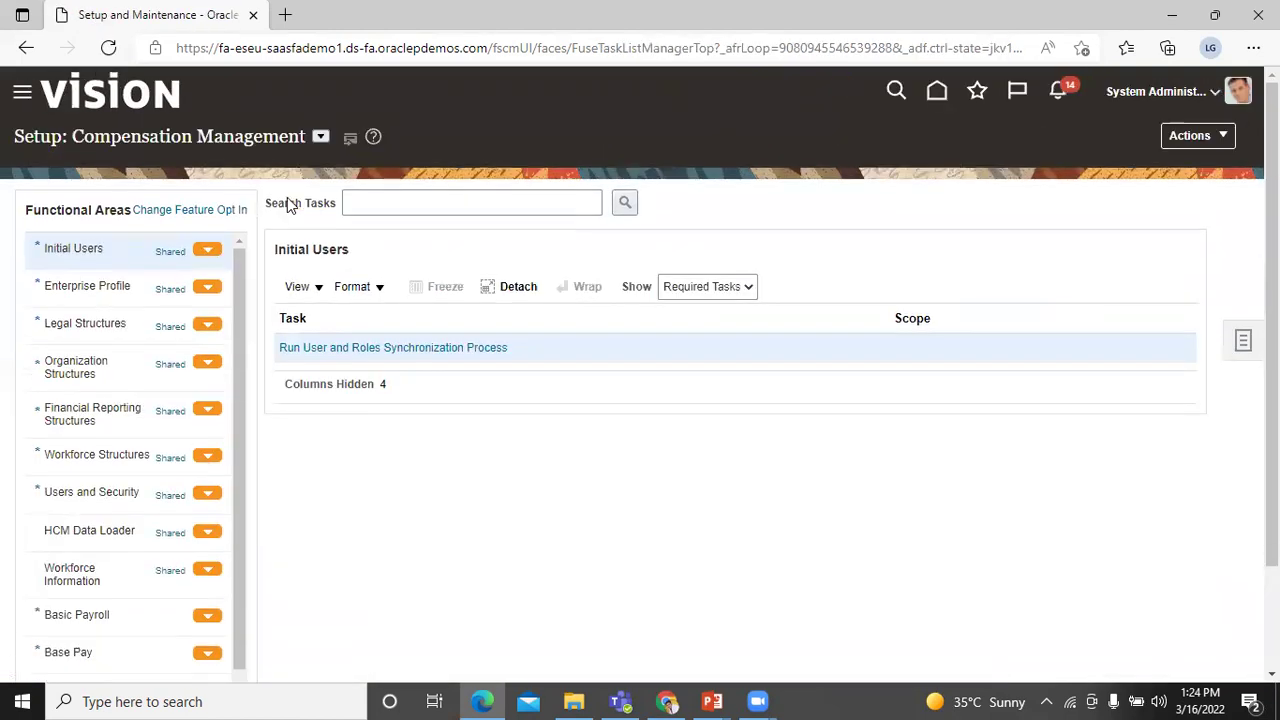
Step: Switch the setup offering from Compensation Management to Sales
click(319, 137)
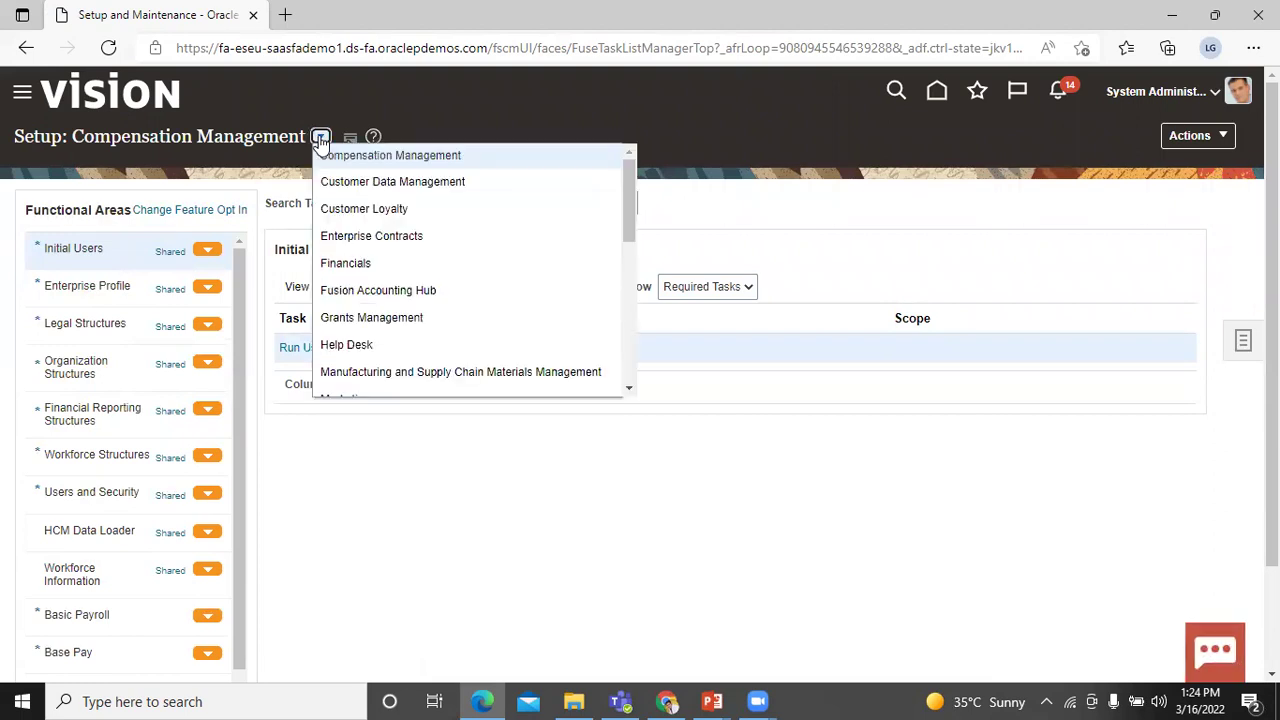
drag(626, 236, 634, 341)
click(519, 342)
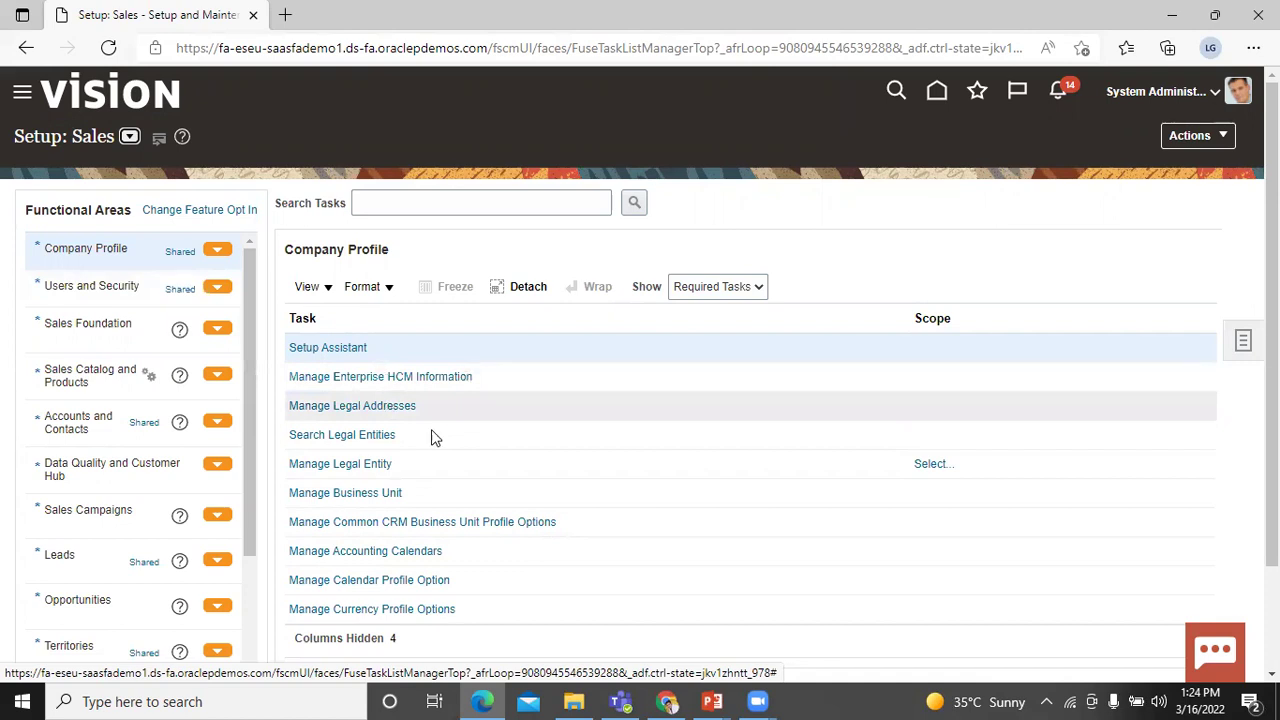
Step: In Manage Currency Profile Options, set the site value of ZCA_COMMON_CORPORATE_CURRENCY to Indian Rupee, then save and close it
click(393, 611)
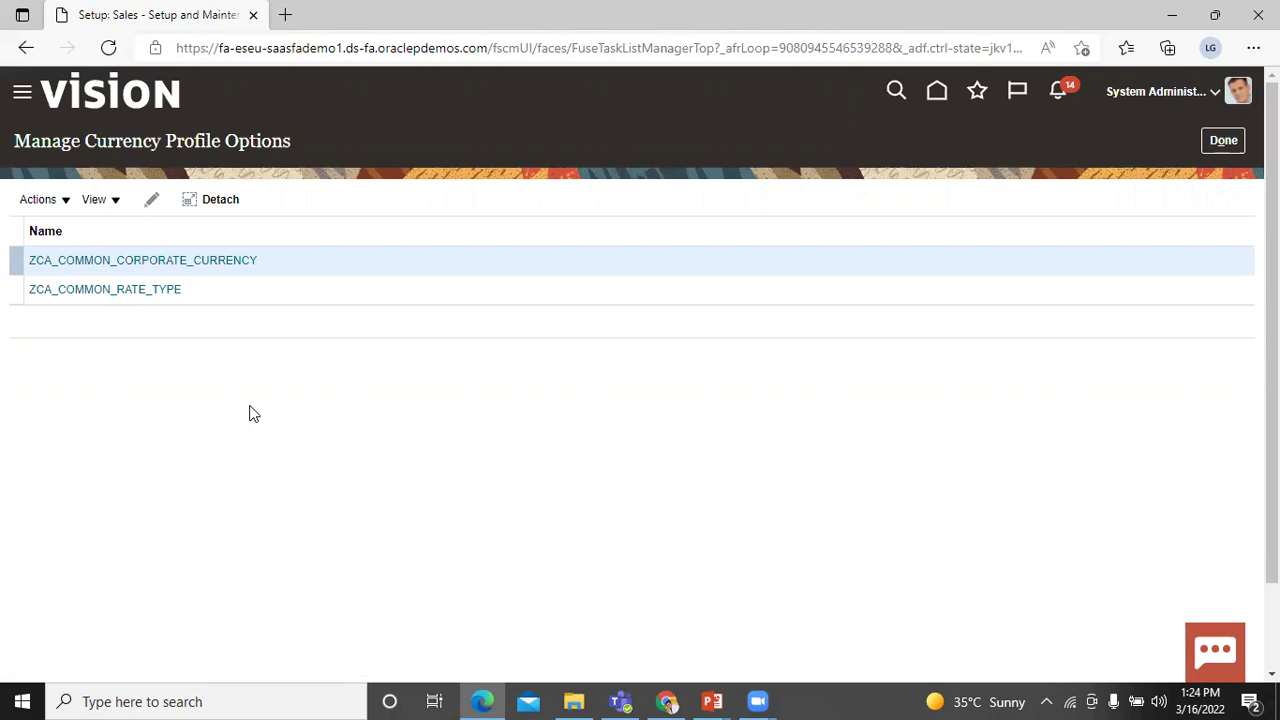
click(197, 261)
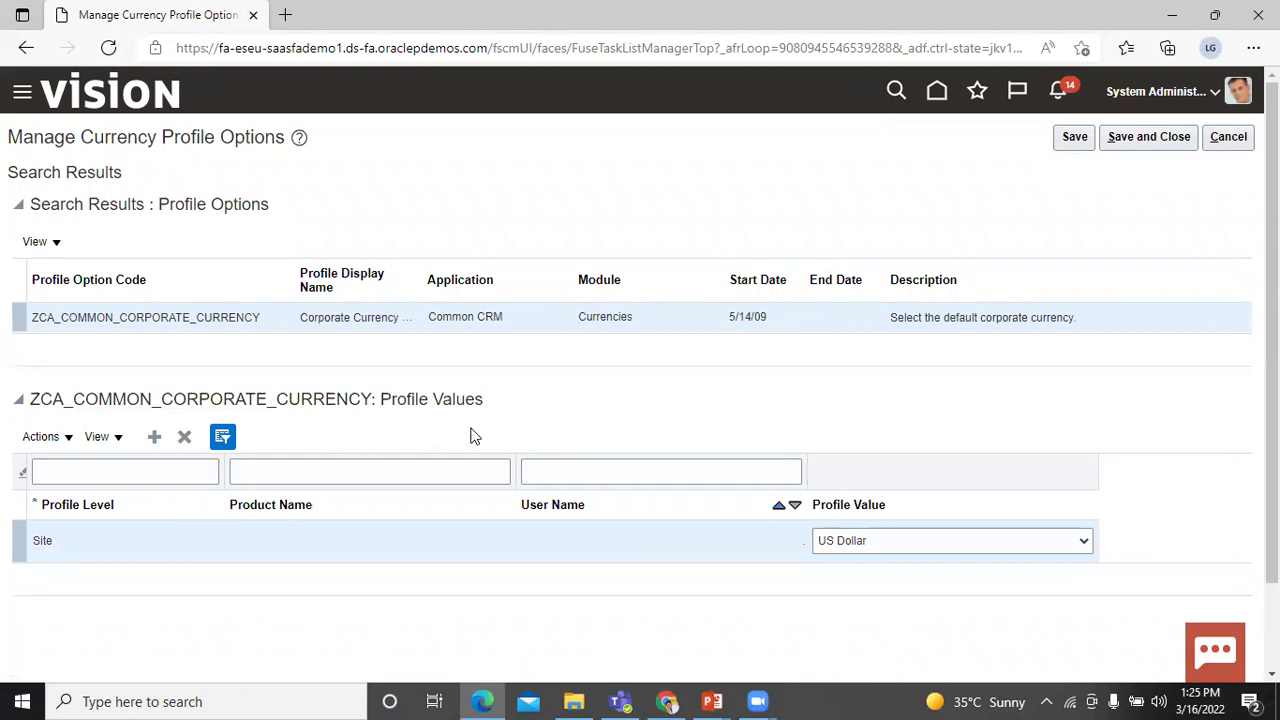
click(1084, 542)
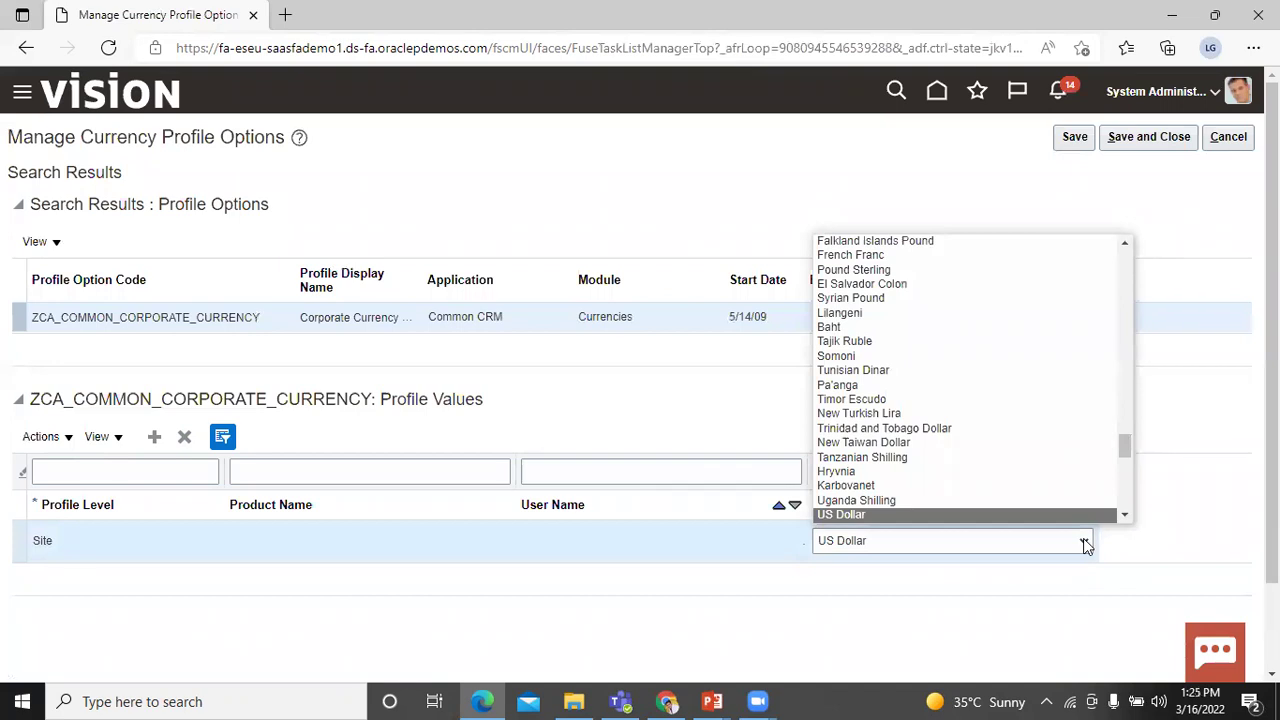
key(i)
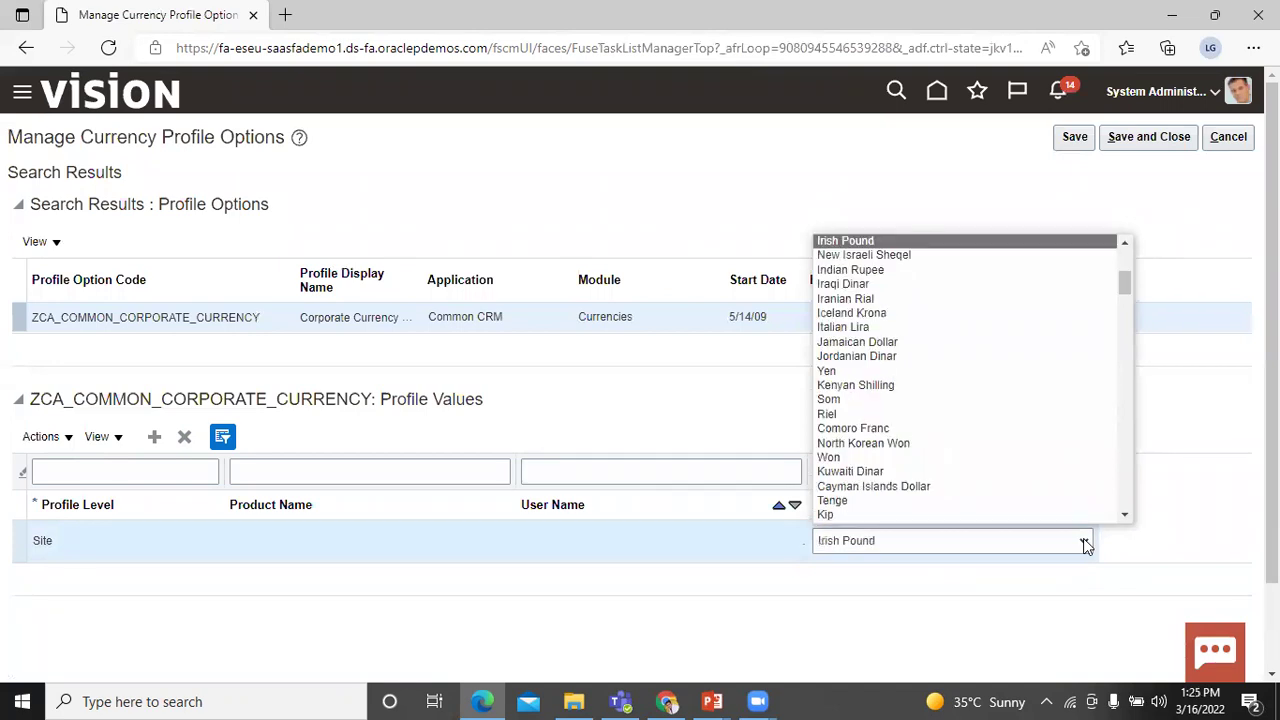
click(920, 269)
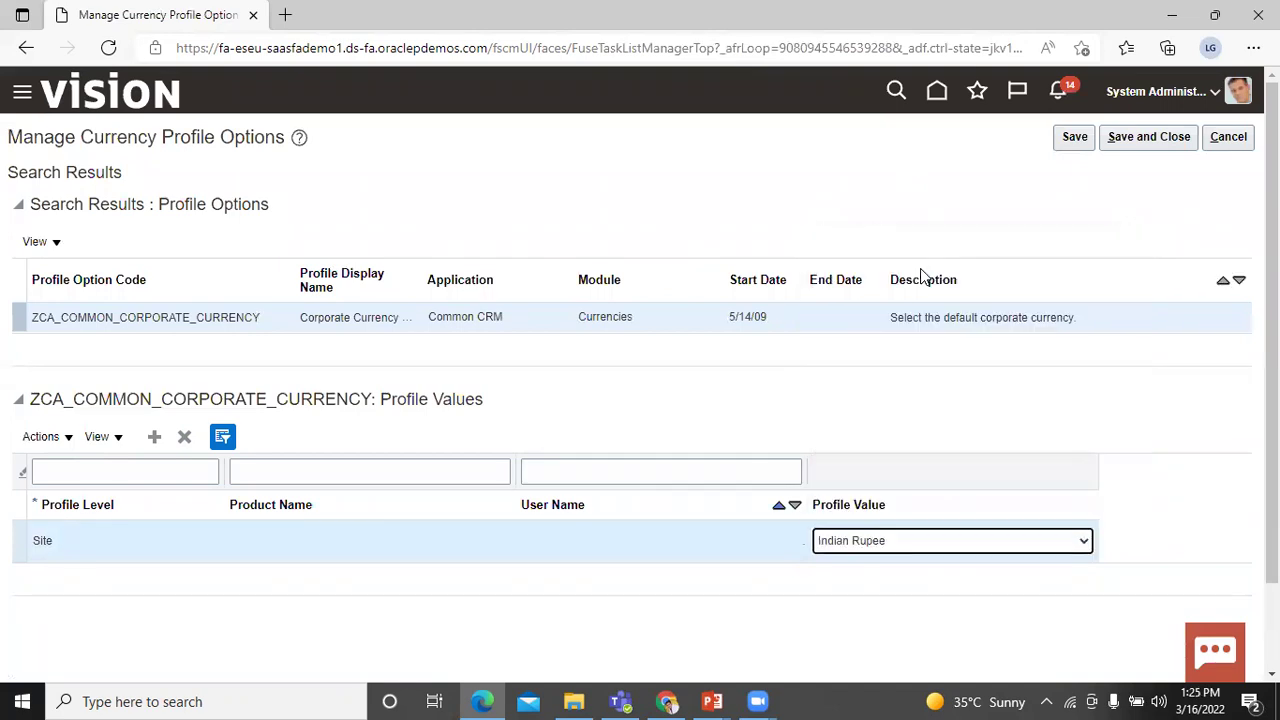
click(1151, 141)
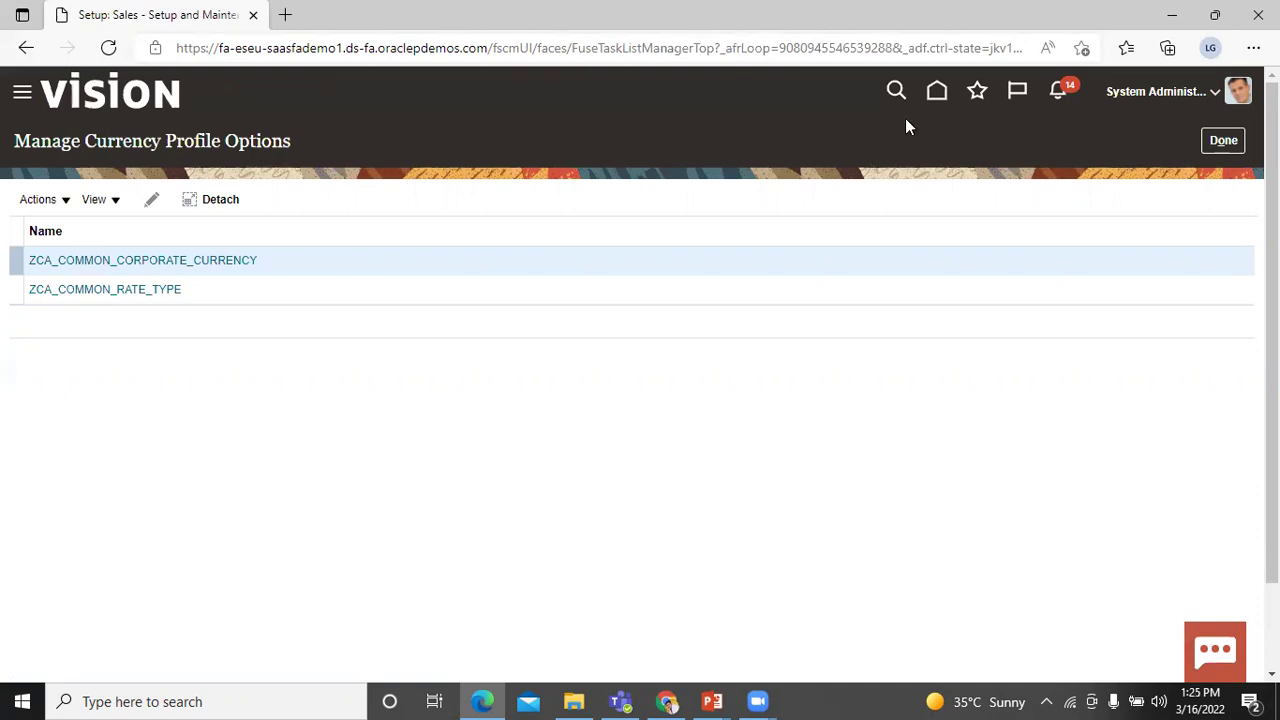
Step: Review the site value choices of ZCA_COMMON_RATE_TYPE, save and close the option, and finish the currency profile options task
click(158, 290)
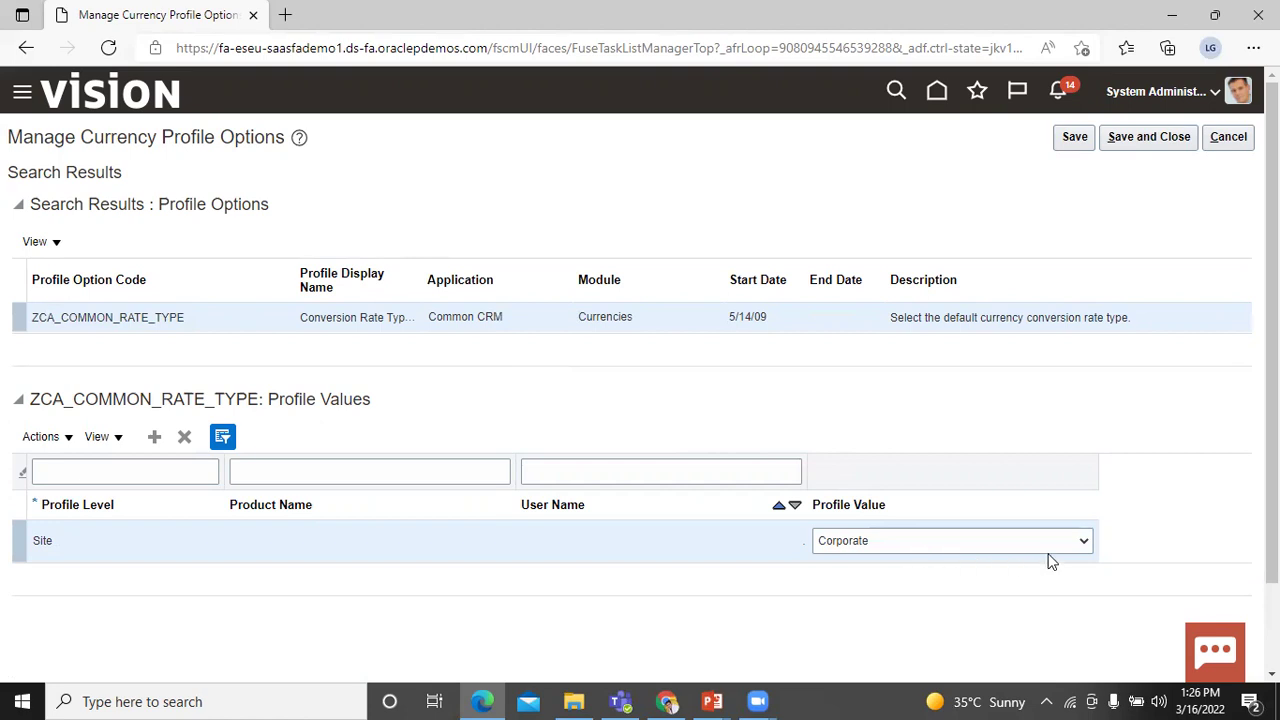
click(1085, 540)
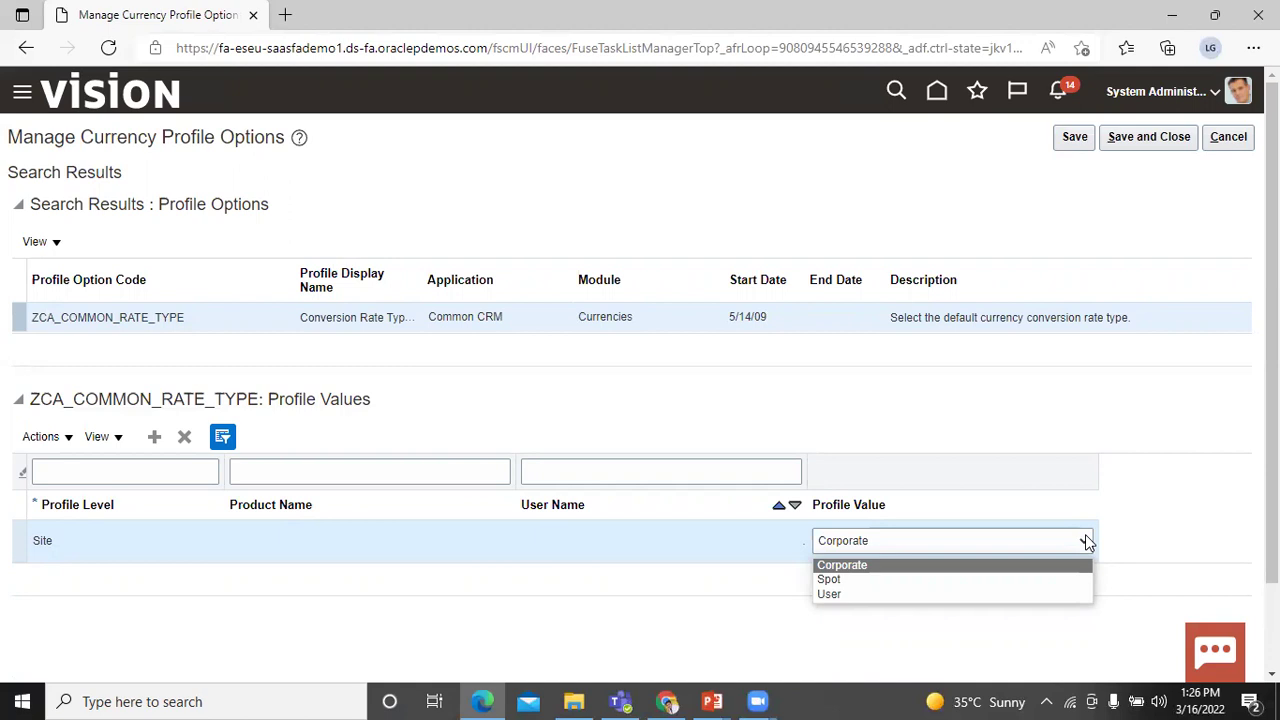
click(1166, 529)
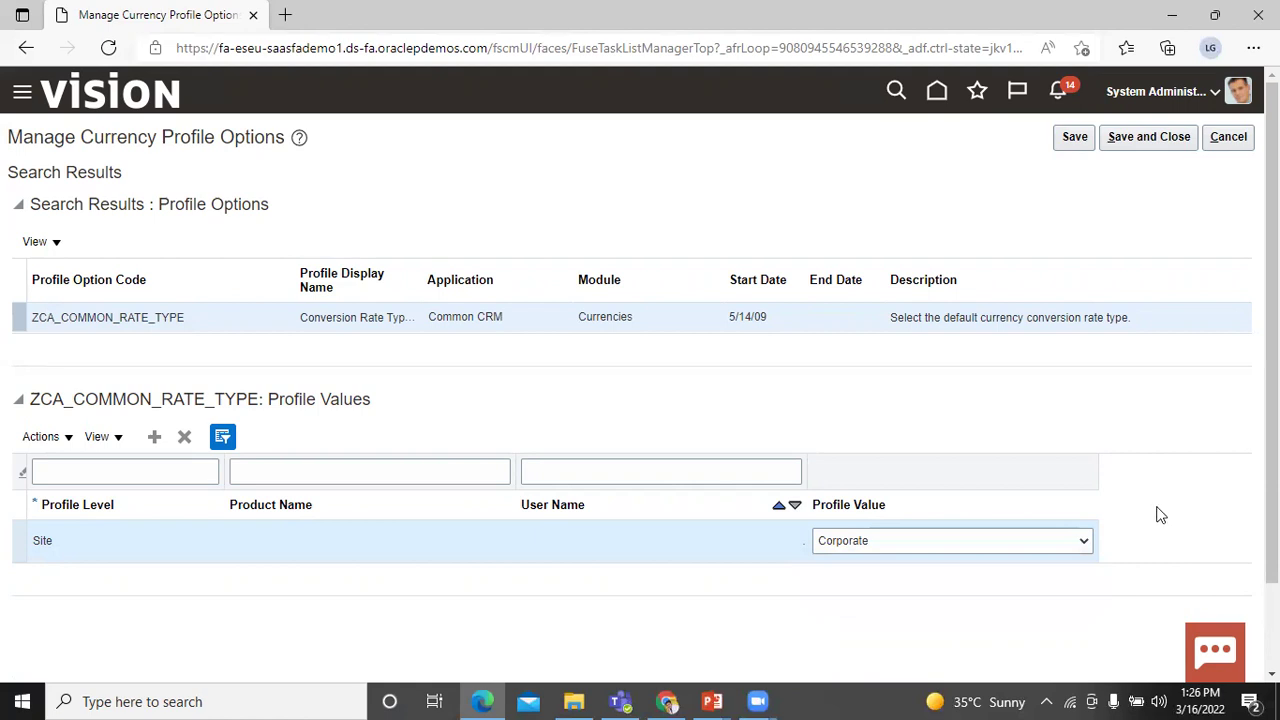
click(1142, 146)
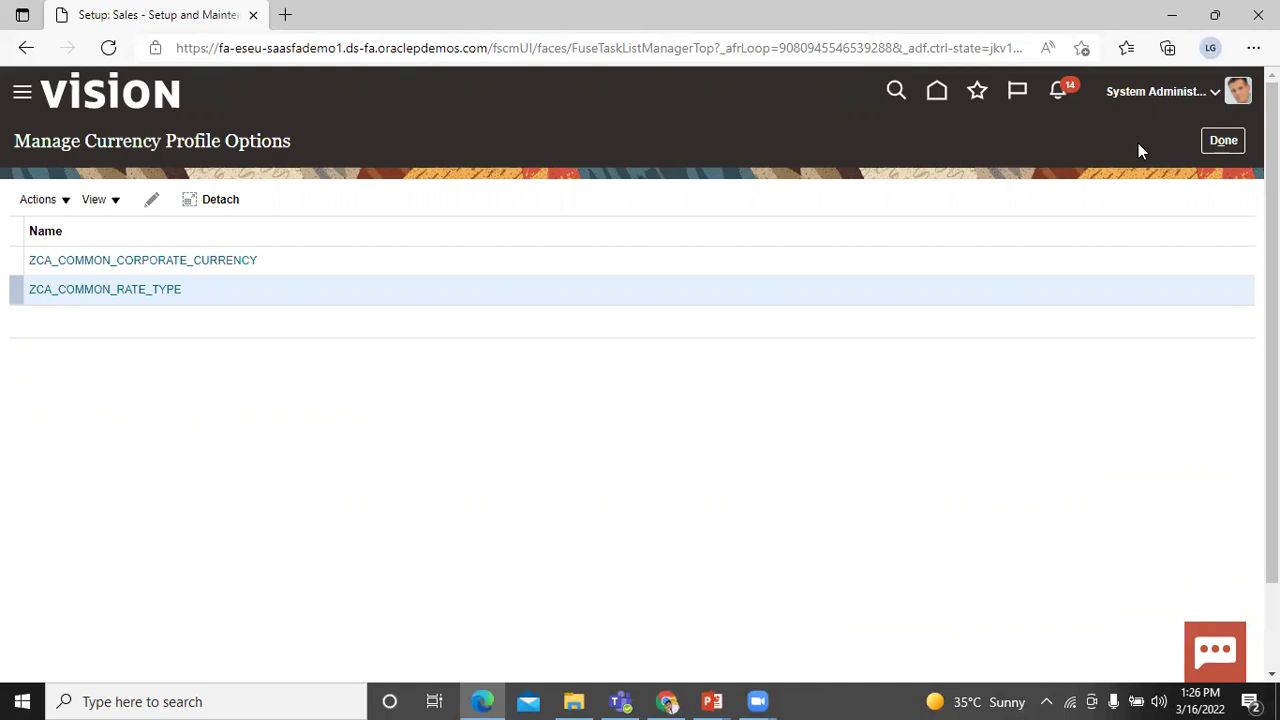
click(1218, 148)
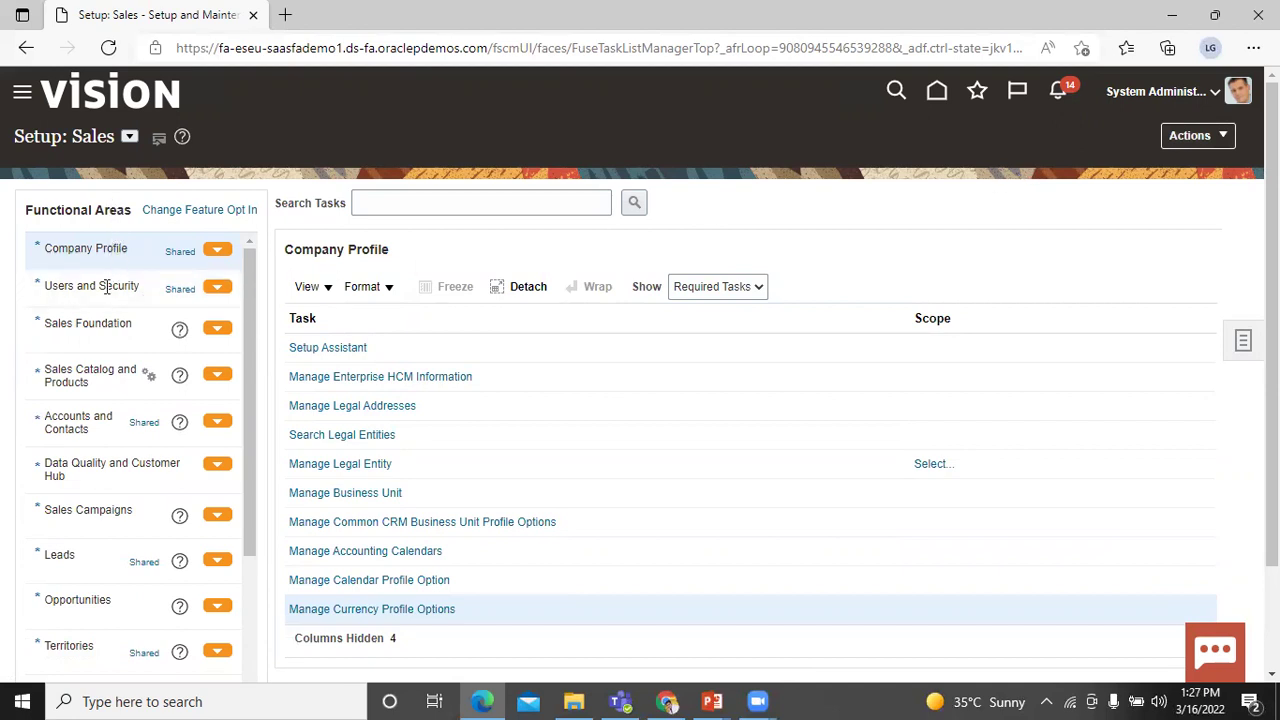
Step: Open Manage Administrator Profile Values under Sales Foundation and search for the profile option code ZCA_COMMON_CORPORATE_CURRENCY
click(96, 338)
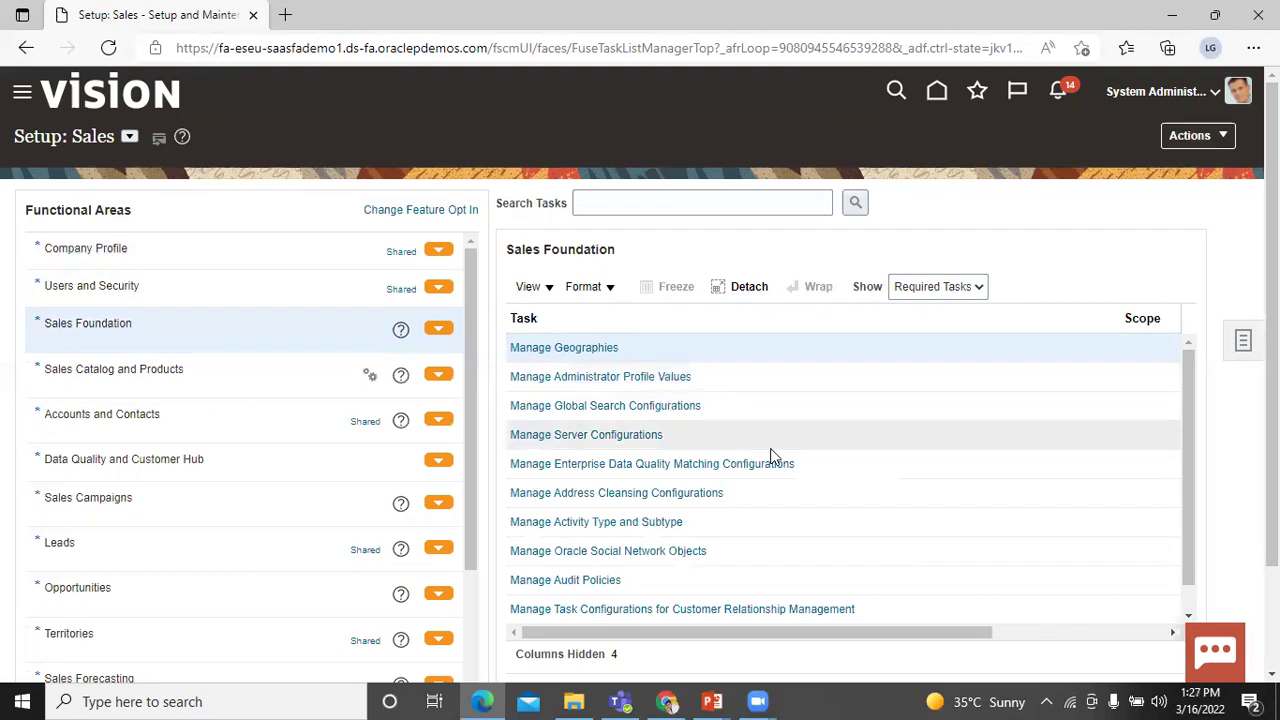
click(568, 377)
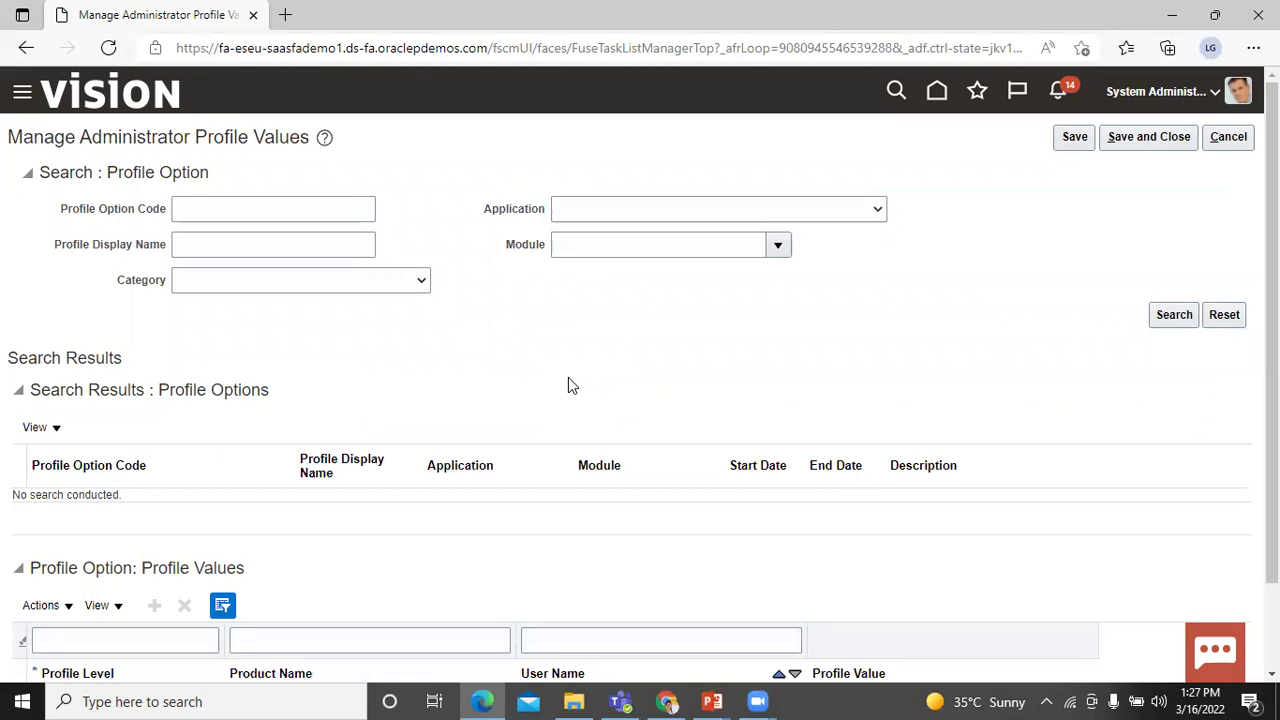
click(290, 203)
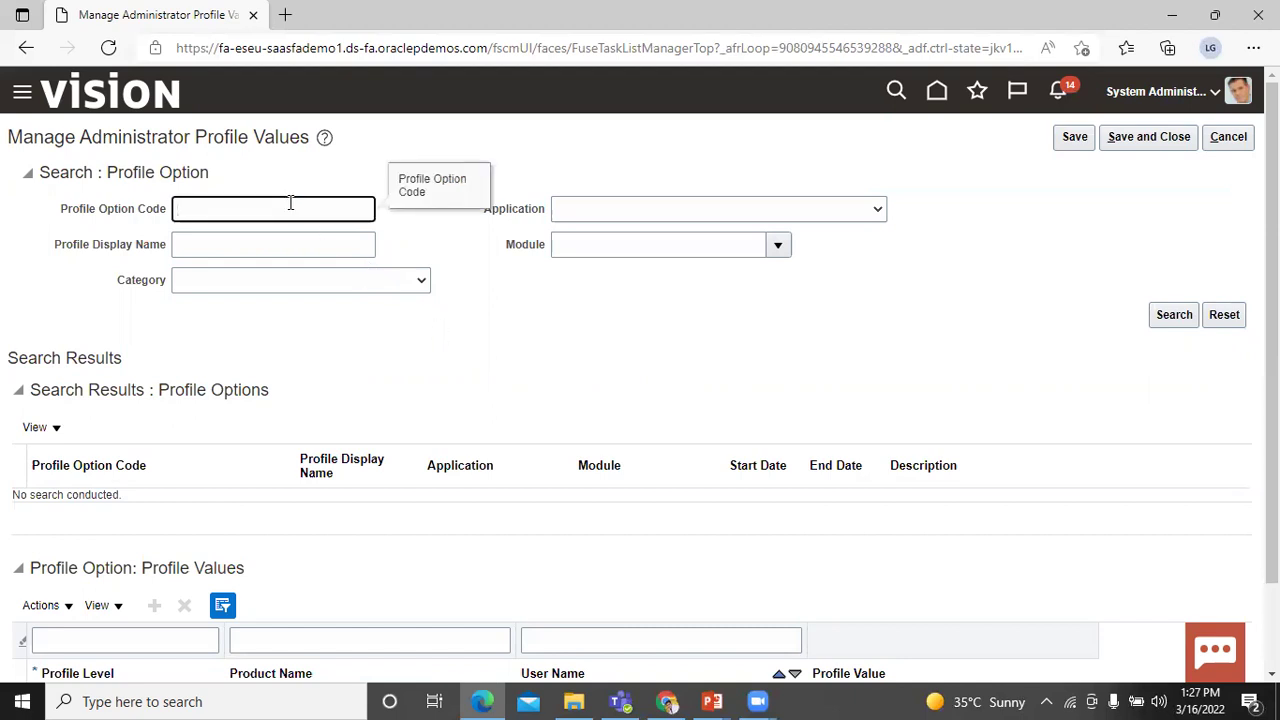
text(ZA)
key(BackSpace)
text(CA)
text(_COMMON)
text(_)
text(COF)
key(BackSpace)
text(RPORATE_C)
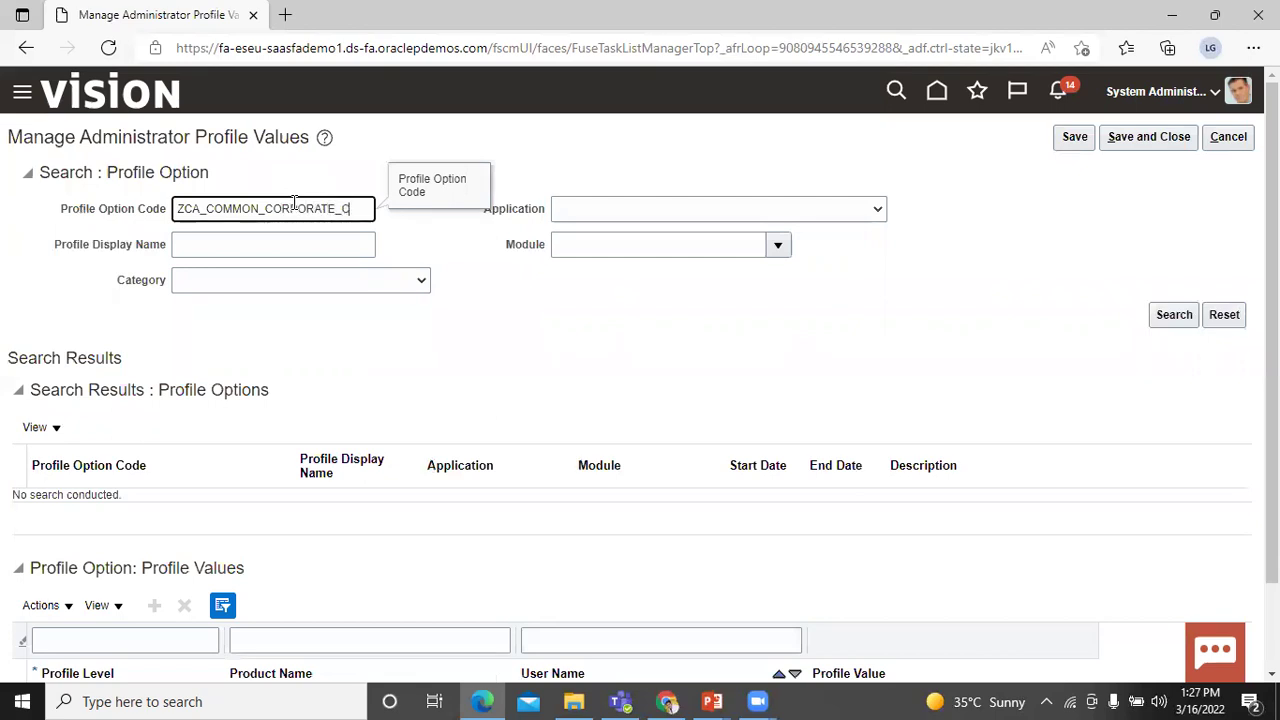
text(URRENCY)
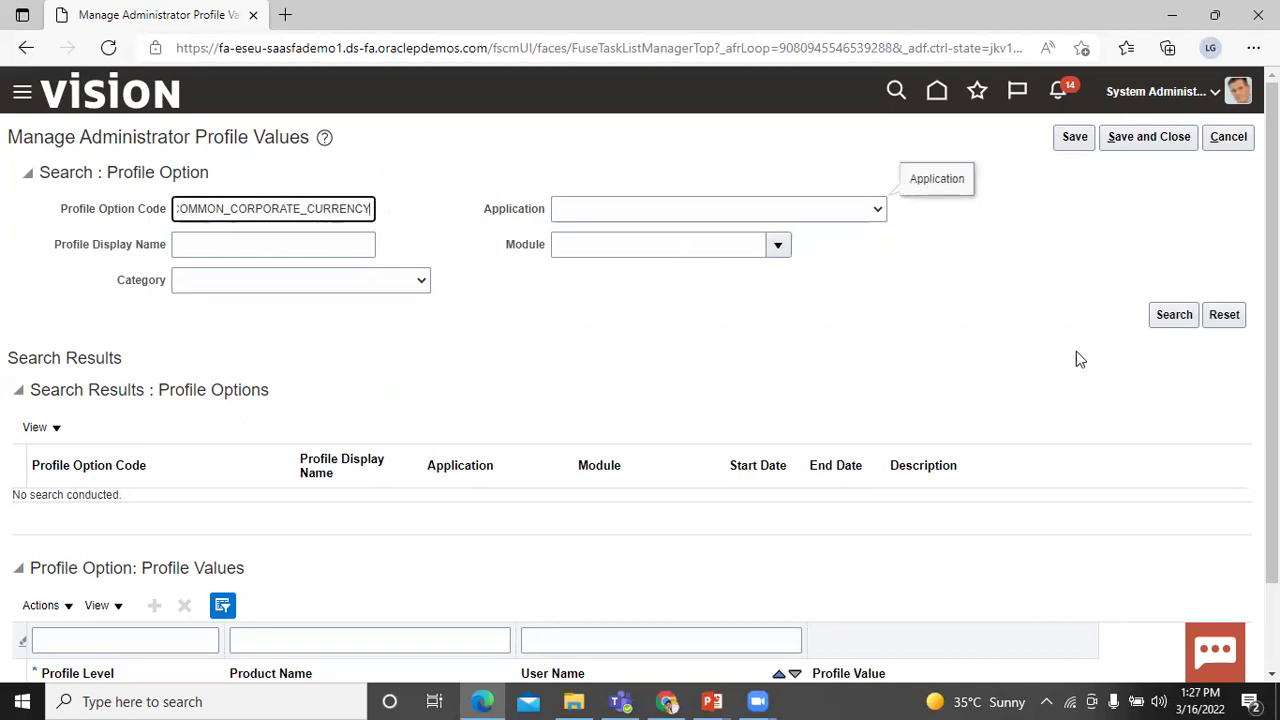
click(1170, 316)
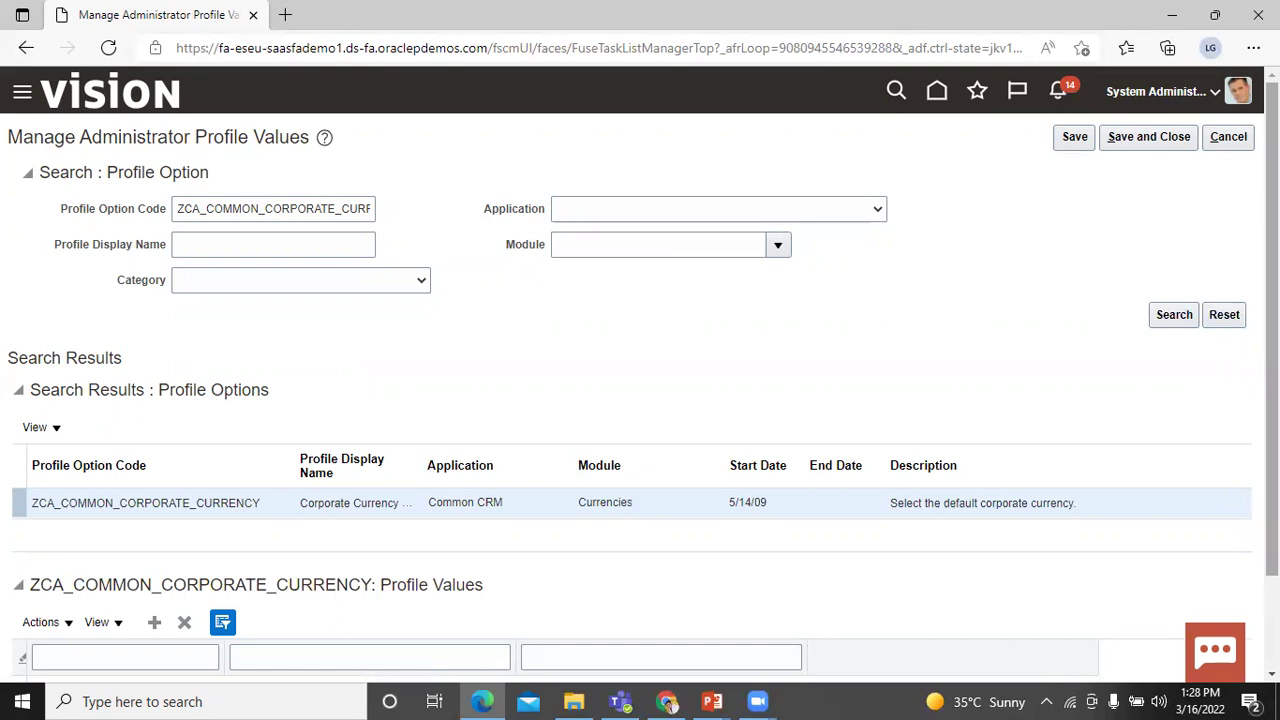
Step: Check the site-level profile value of the corporate currency option, and save and close the page
scroll(640, 374, down, 1)
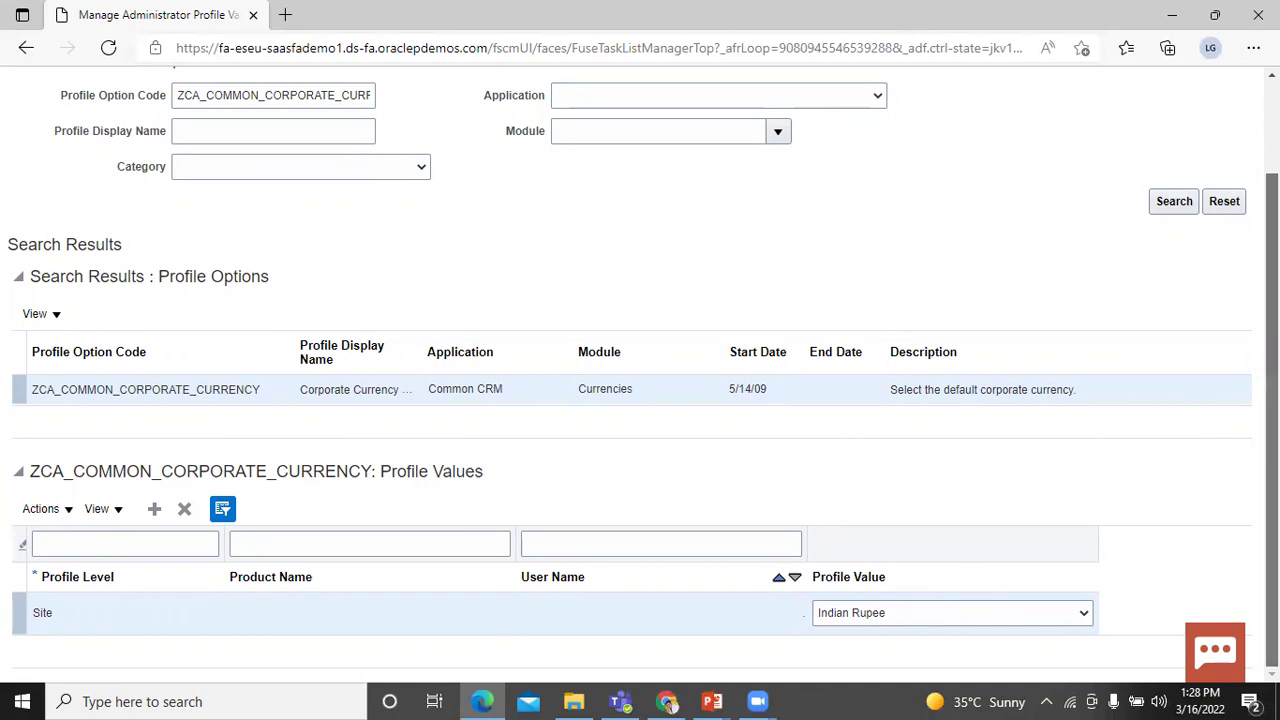
scroll(640, 370, up, 1)
scroll(640, 370, up, 2)
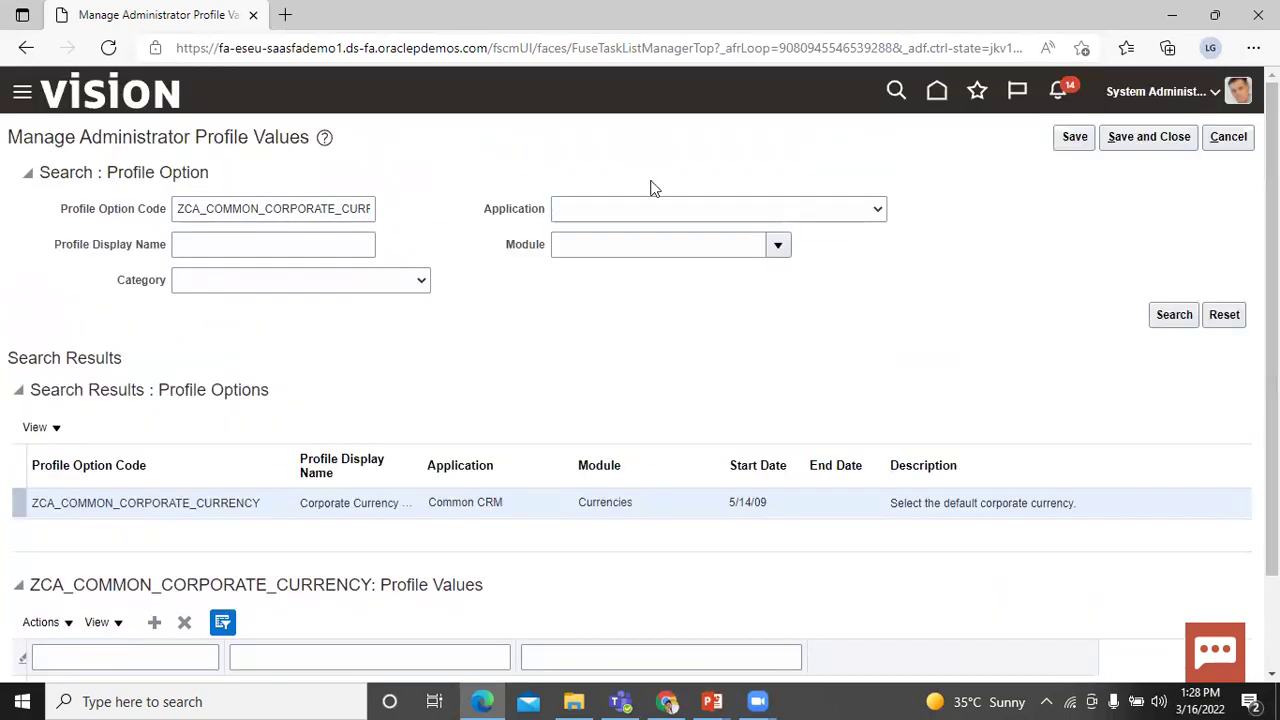
click(1120, 142)
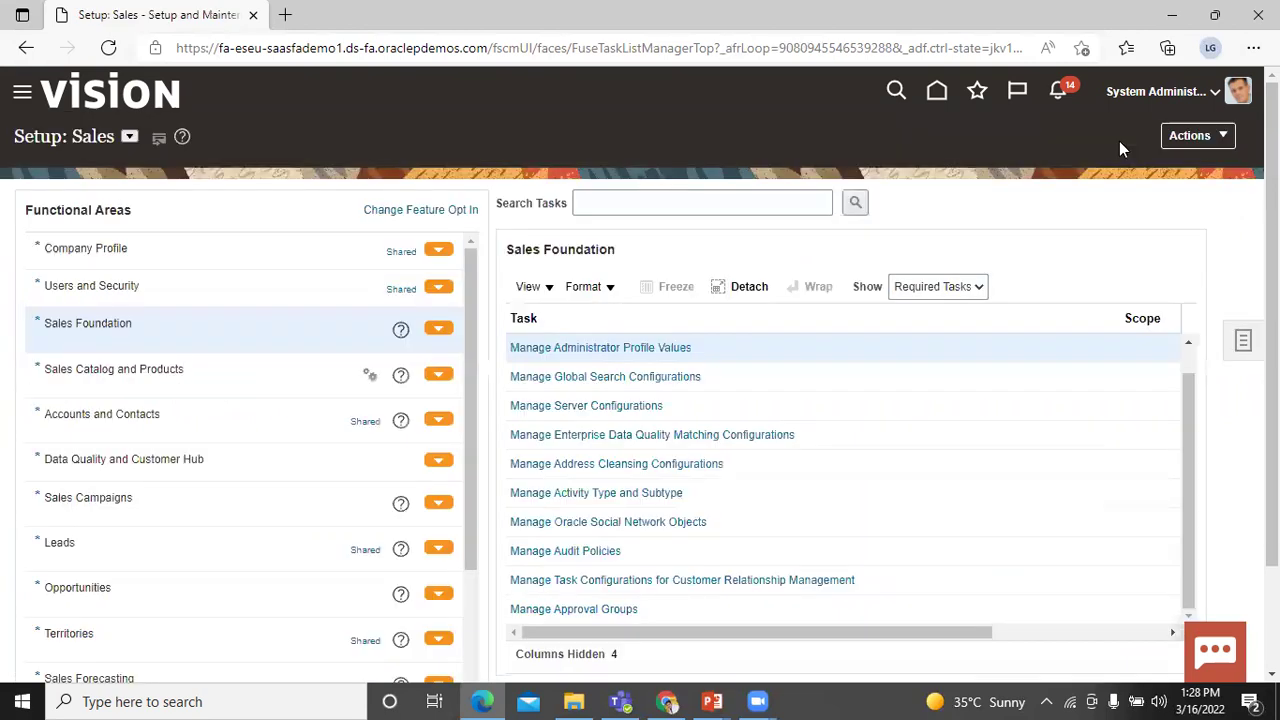
Step: Reopen Manage Administrator Profile Values and search for the profile option code ZCA_COMMON_RATE_TYPE
click(589, 348)
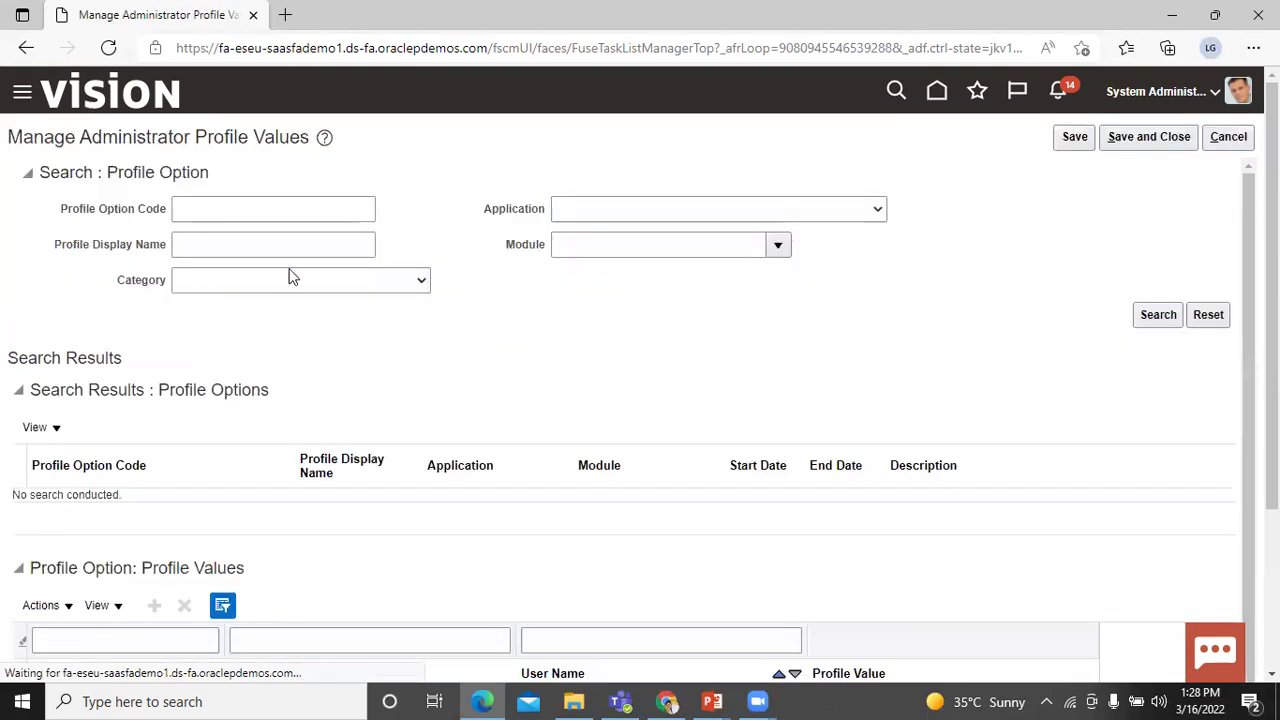
click(241, 215)
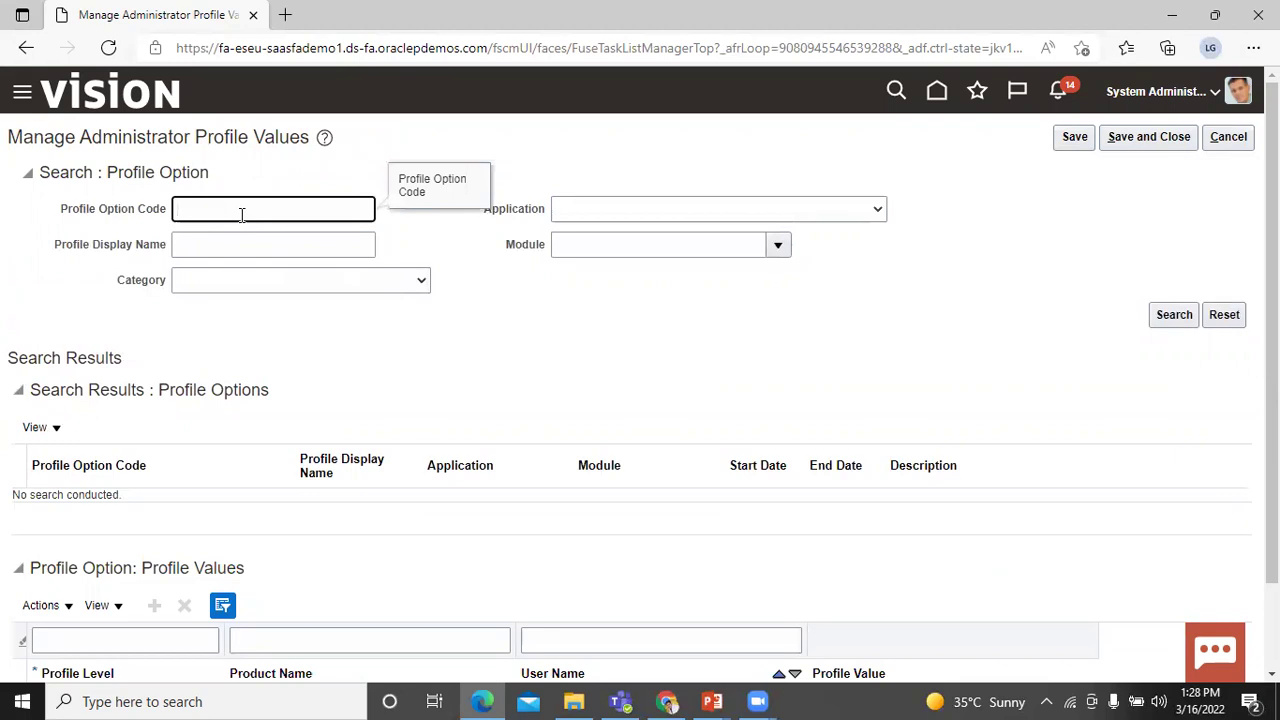
text(ZCA_COMMON_RATE_TYPE)
click(1190, 320)
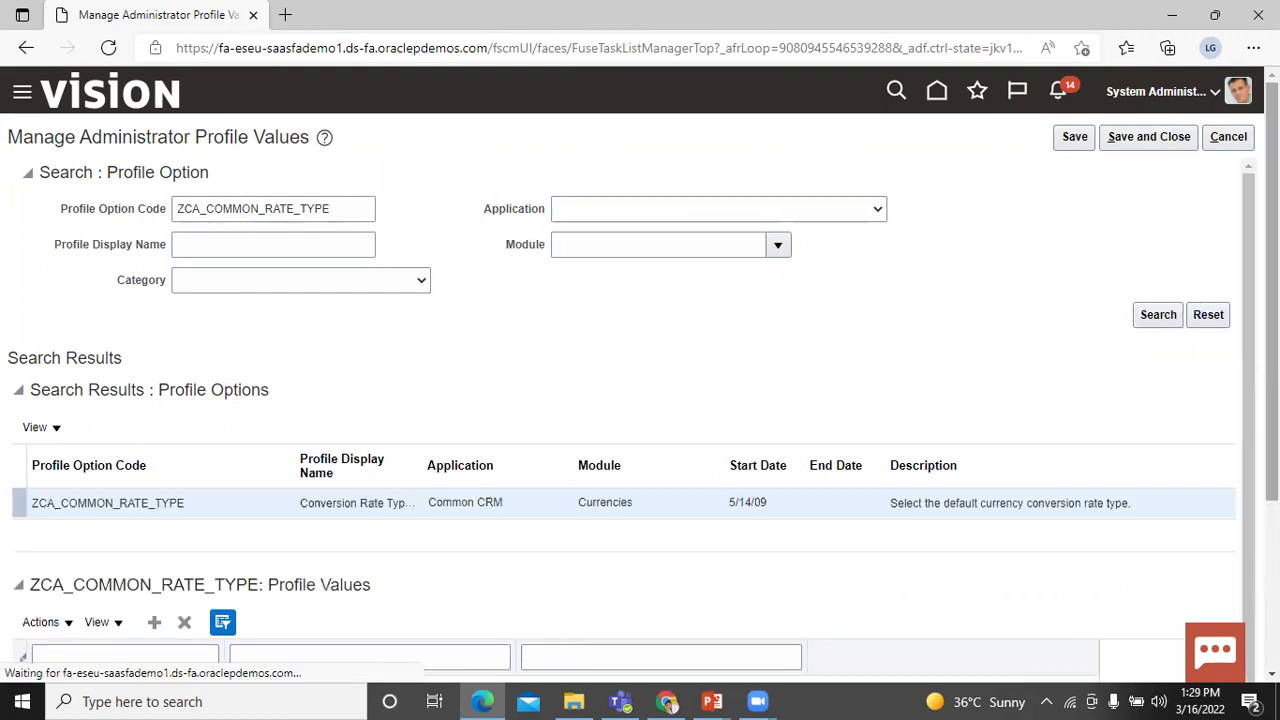
Step: Check the site-level profile value of the conversion rate type option, and save and close the page
scroll(640, 374, down, 1)
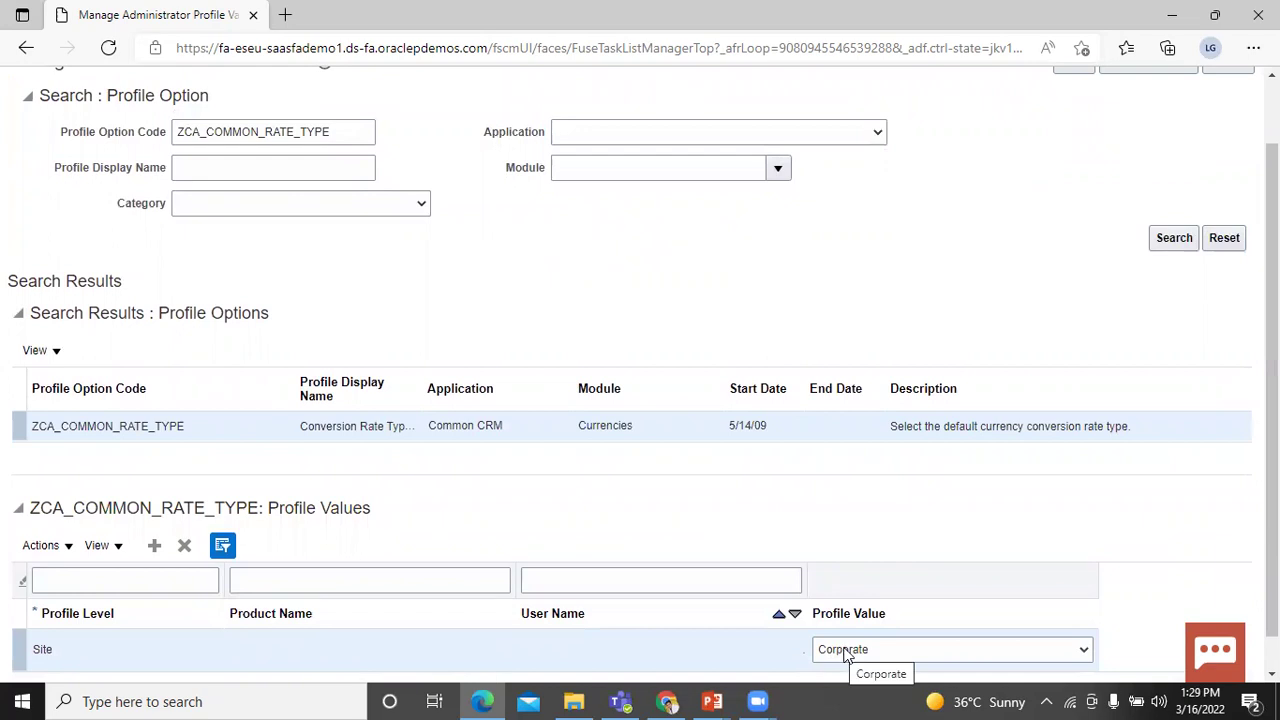
scroll(640, 370, down, 1)
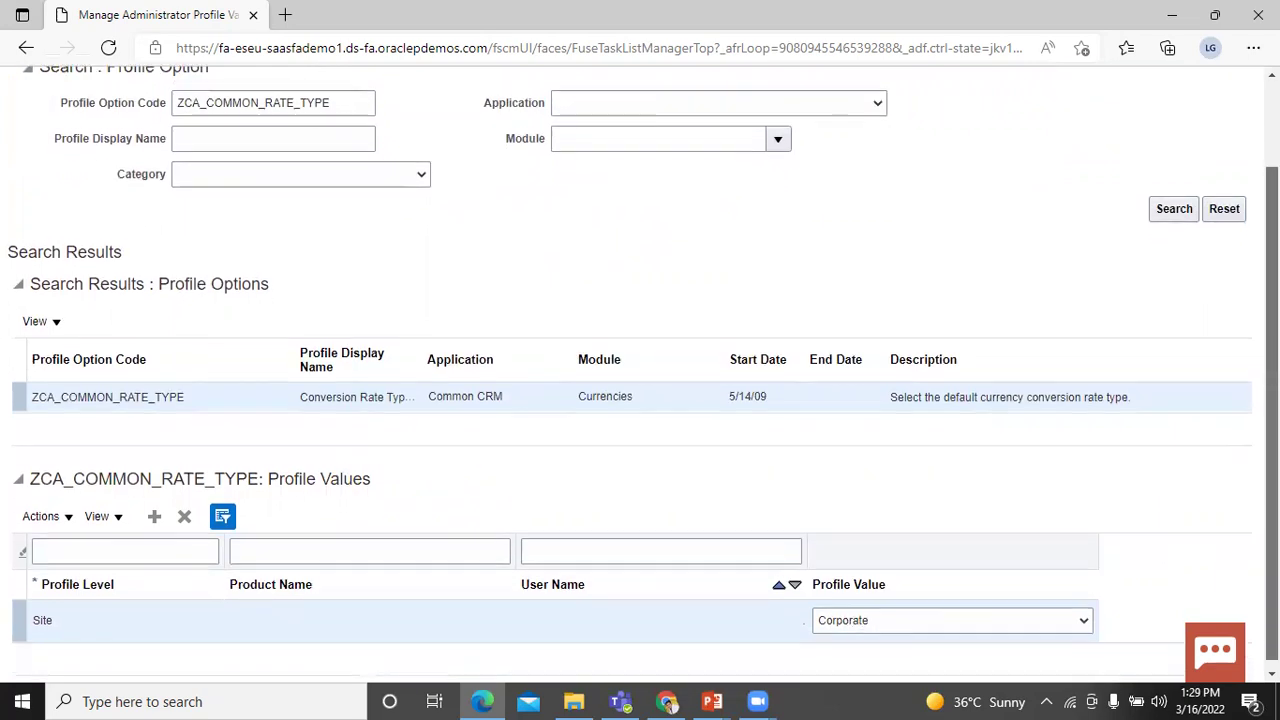
scroll(640, 370, up, 2)
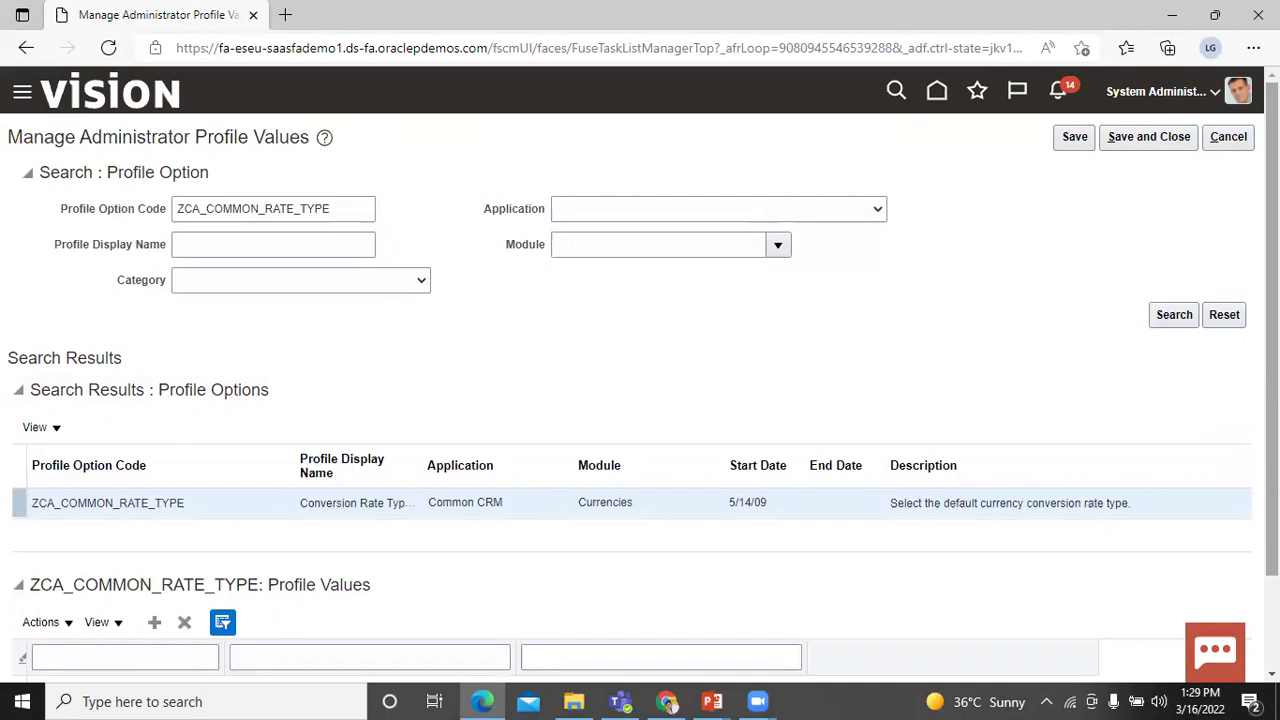
click(1147, 138)
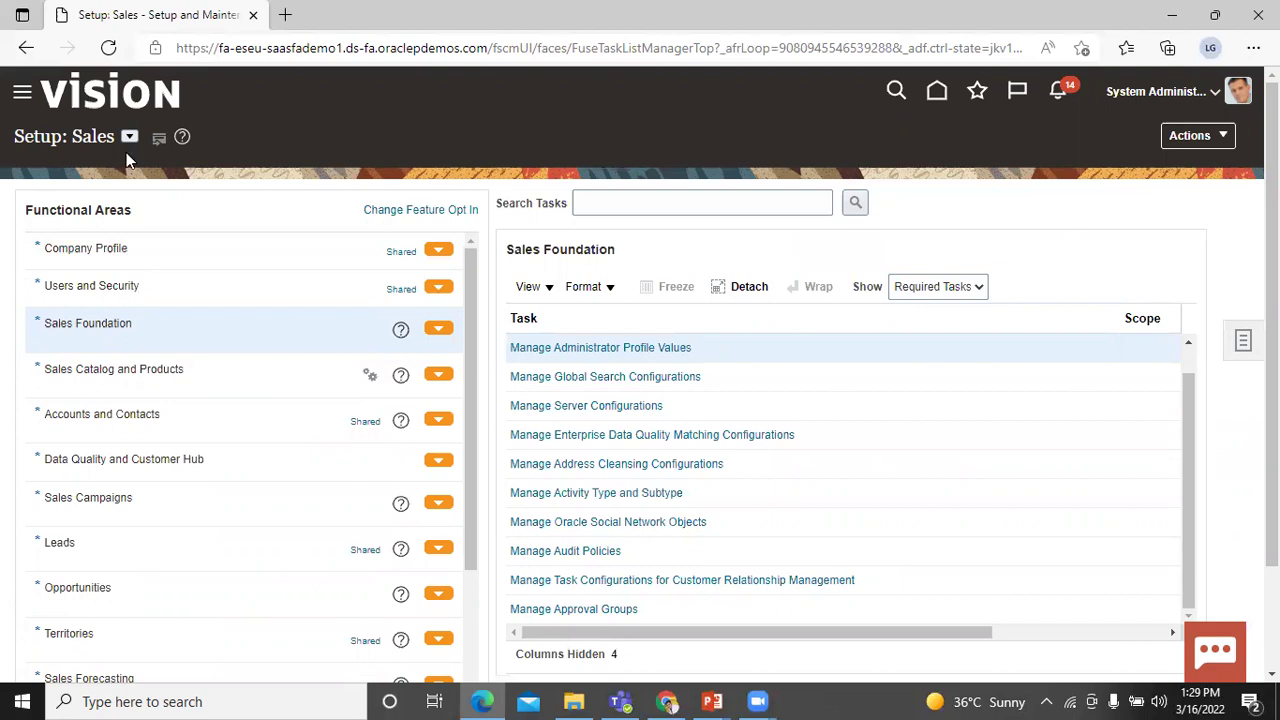
Step: Show All Tasks for the Company Profile functional area instead of only the required ones
click(151, 248)
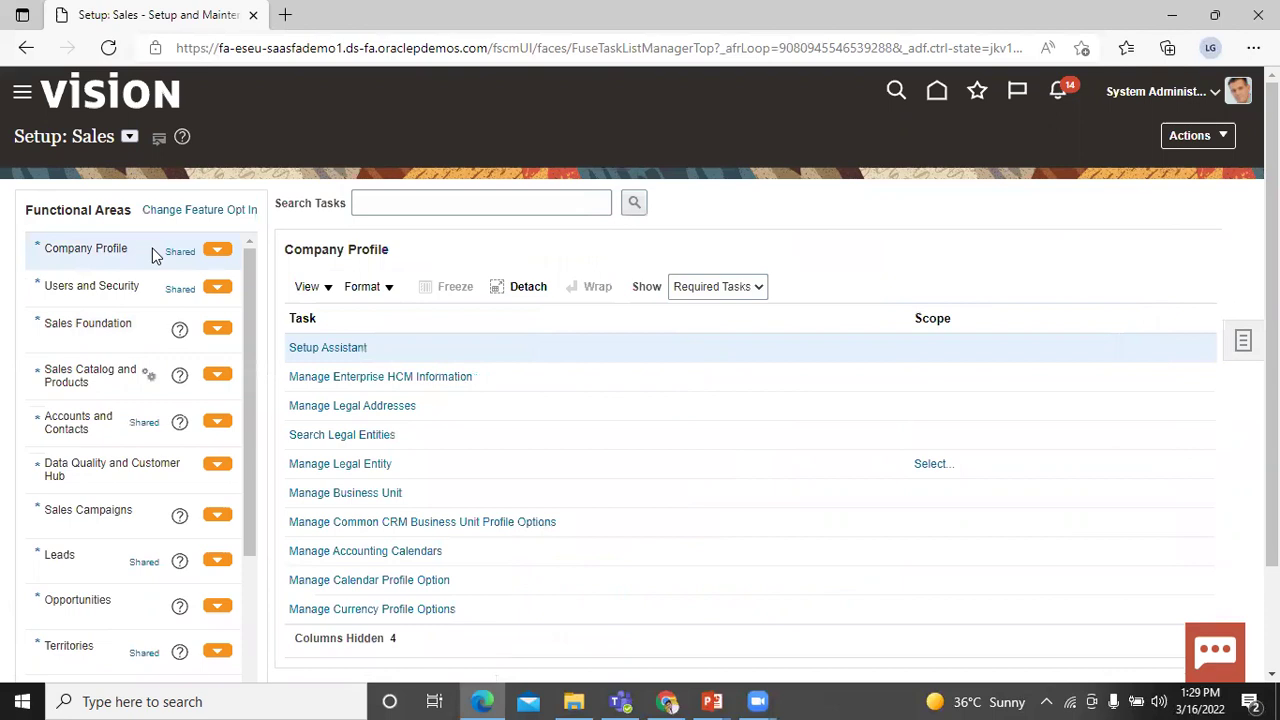
click(757, 290)
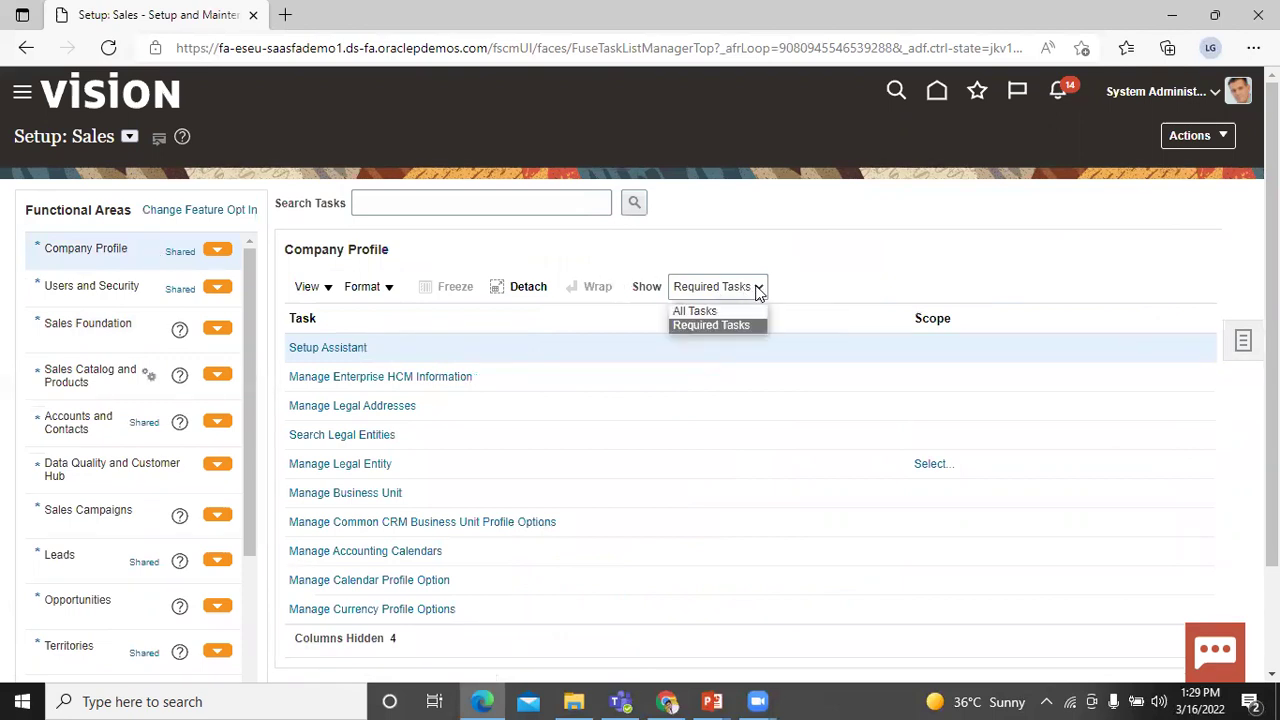
click(700, 311)
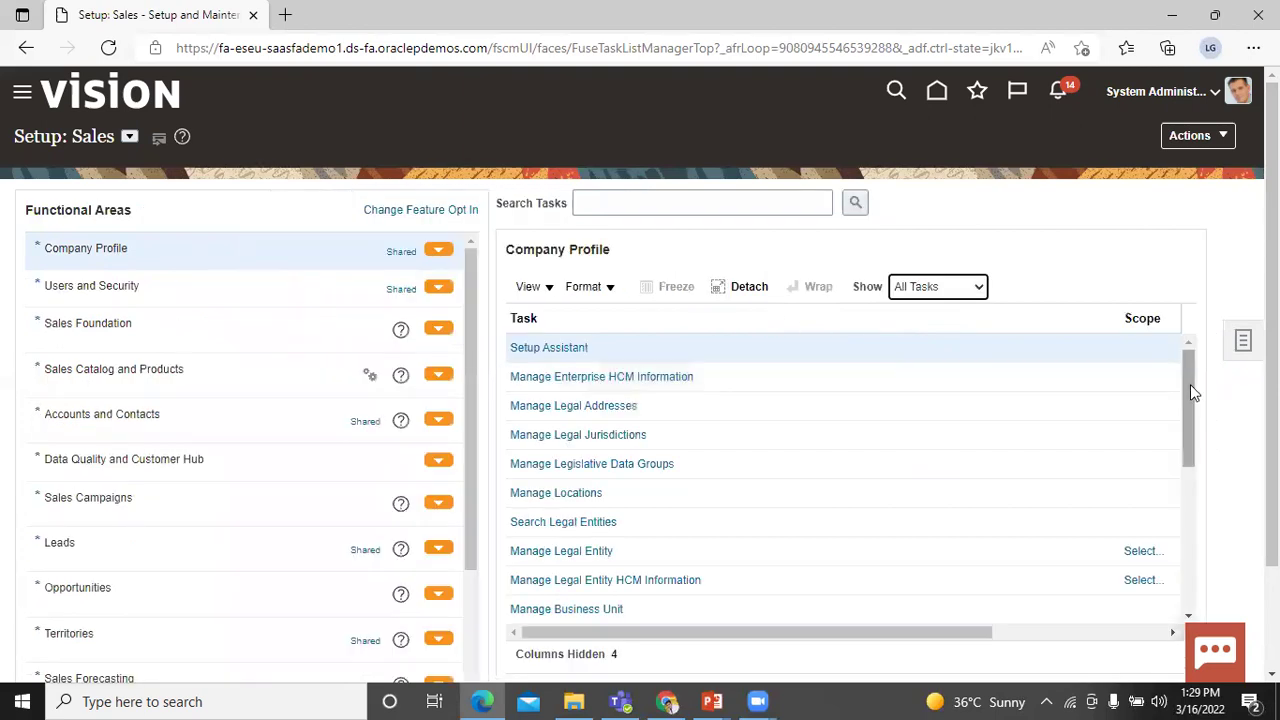
Step: Open the Manage Currencies task of the Company Profile area and search for currency code USD
drag(1190, 388, 1211, 515)
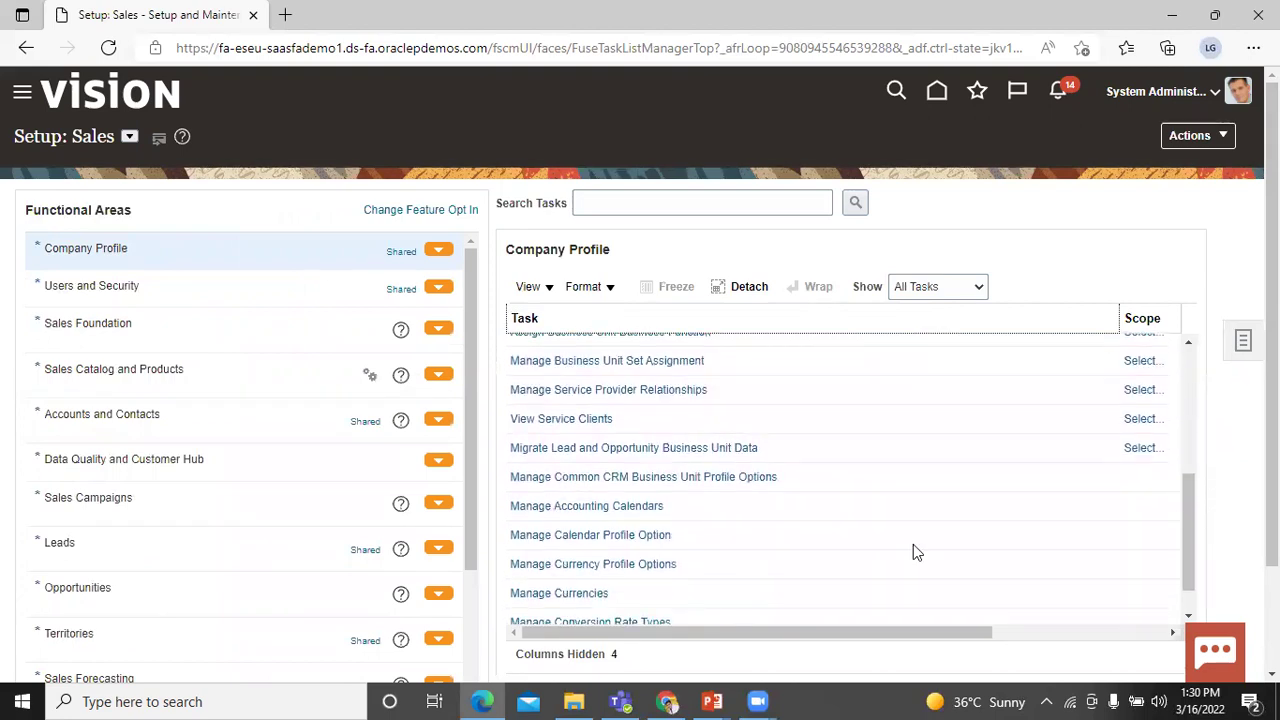
click(598, 594)
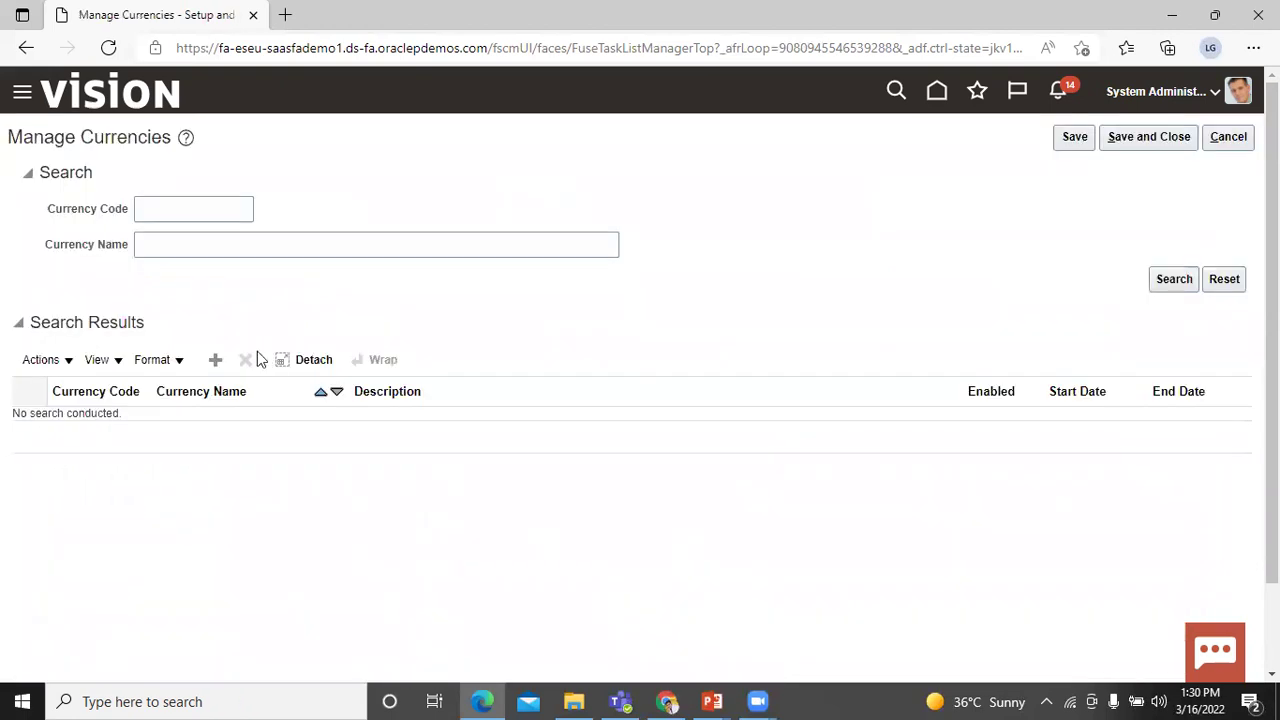
click(210, 211)
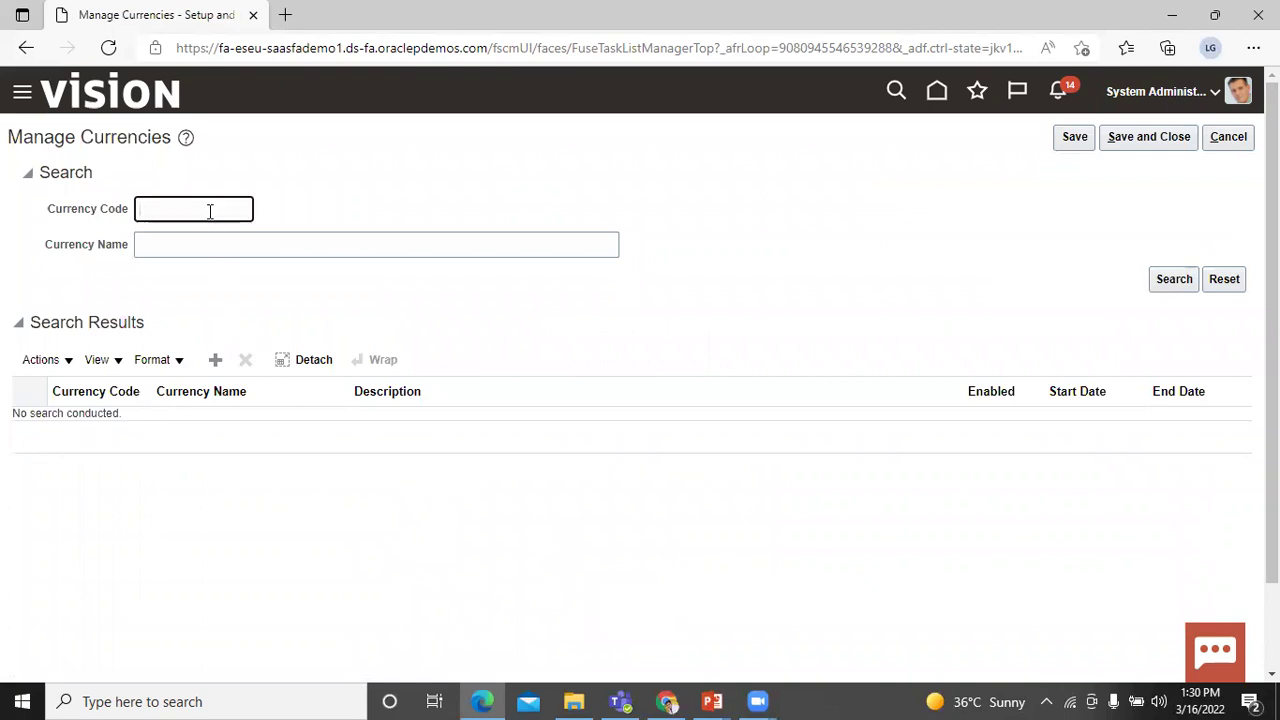
text(USD)
click(1174, 282)
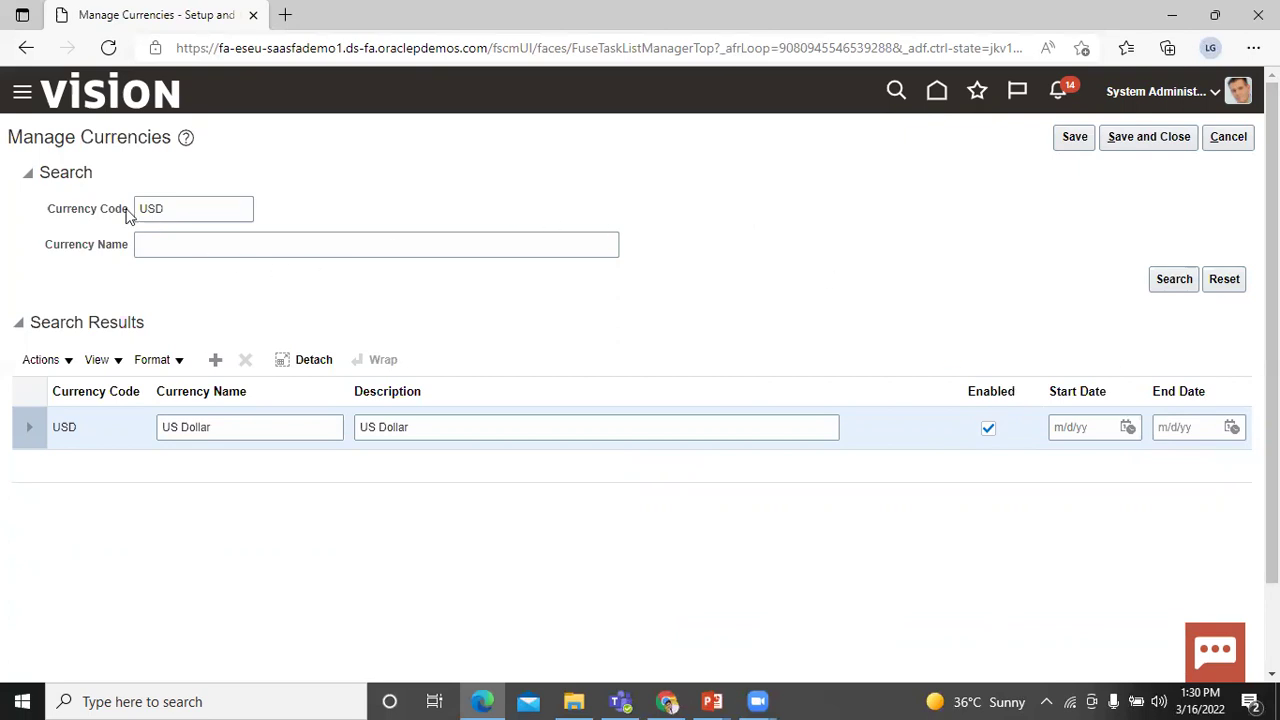
Step: Search for currency code INR to check whether it is enabled, and save and close Manage Currencies
key(BackSpace)
text(INR)
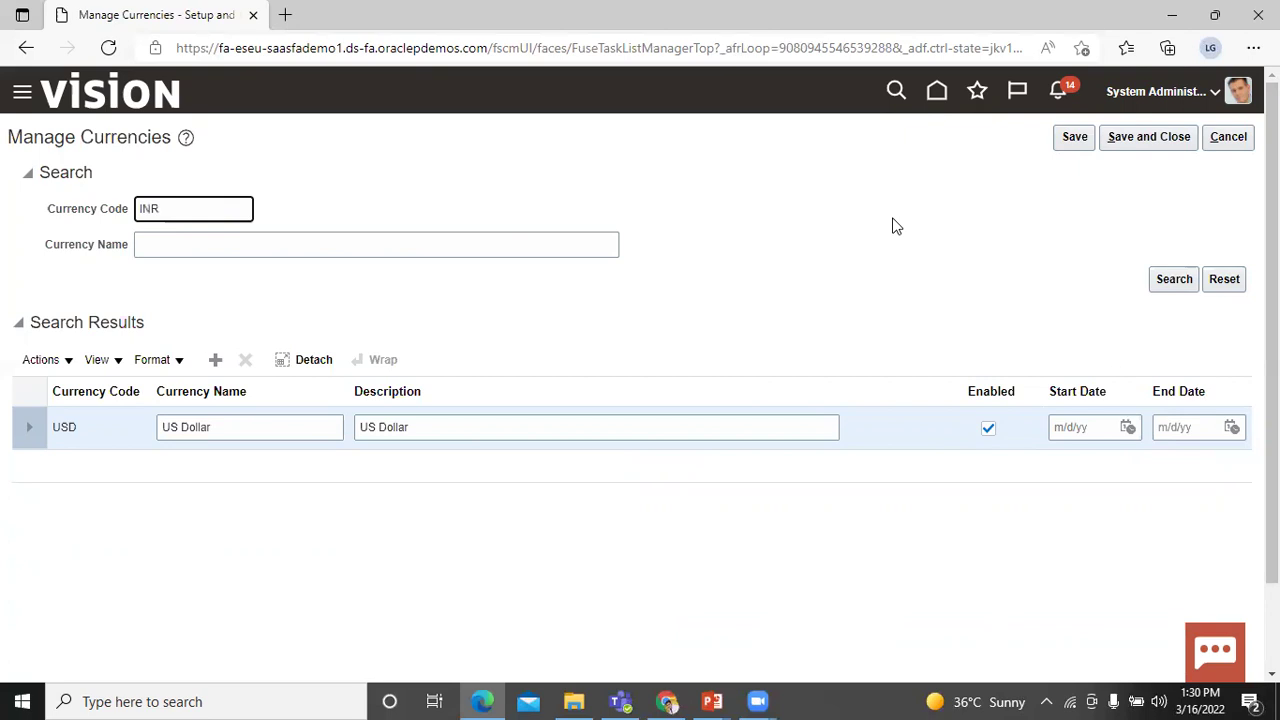
click(1173, 277)
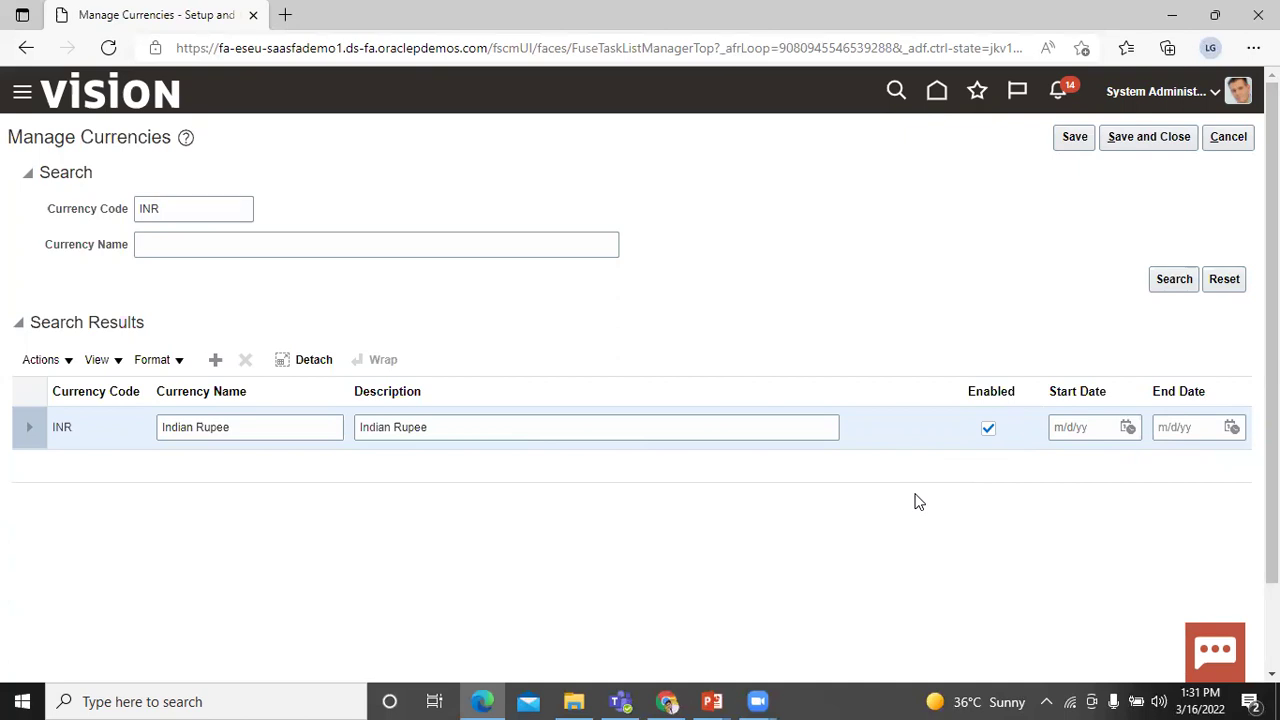
click(1150, 137)
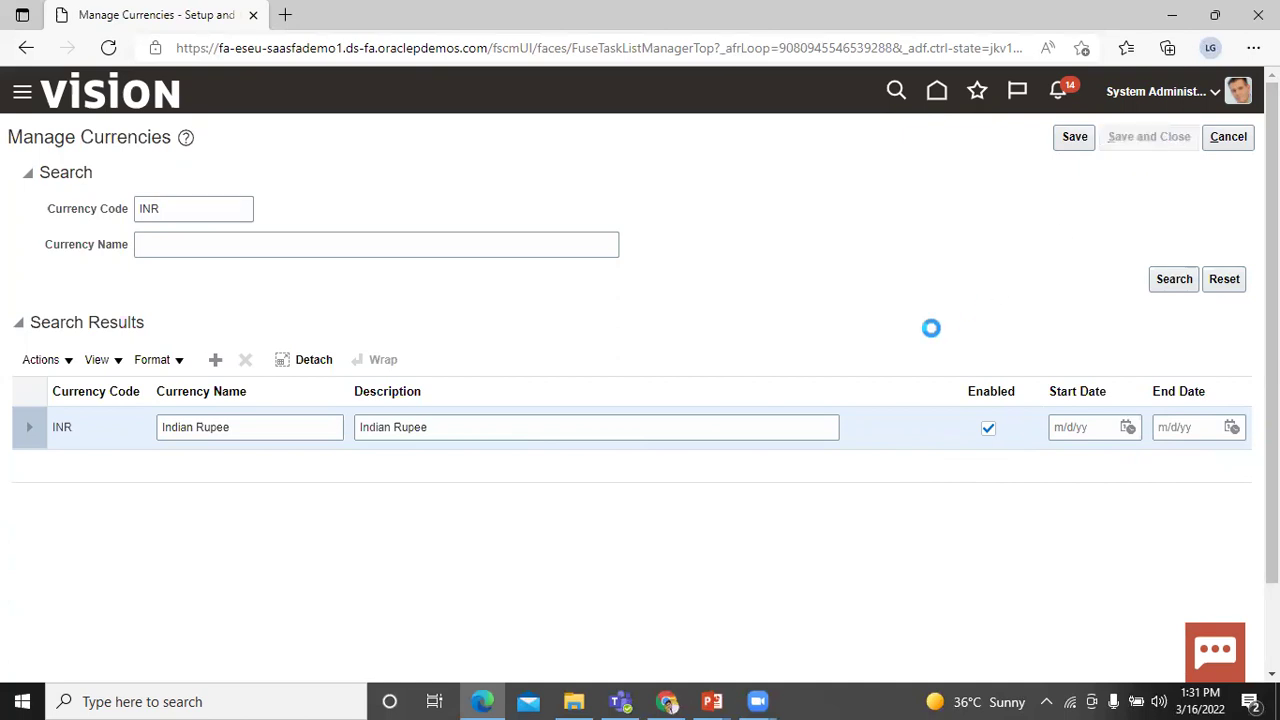